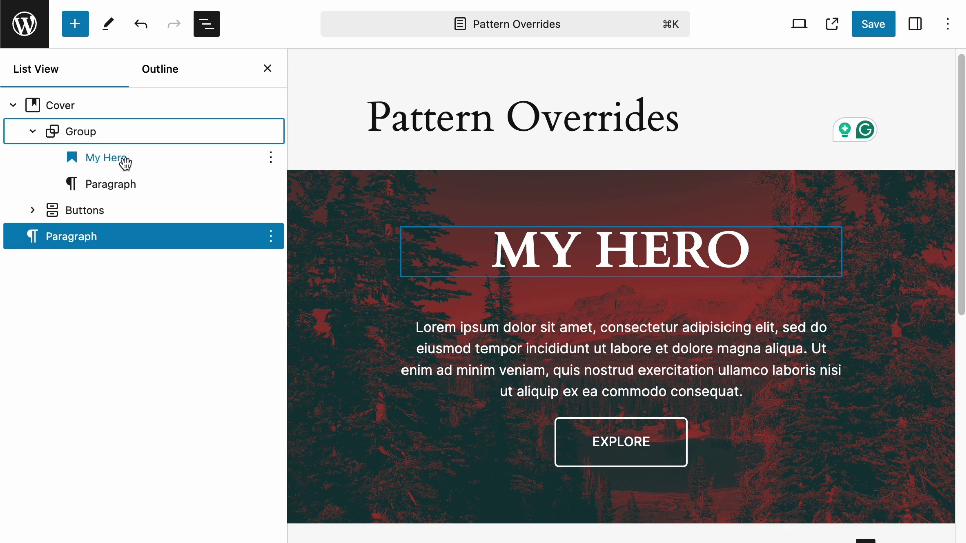
Inspect the blocks nested in the Cover: the paragraph in its group and the button inside Buttons
click(106, 186)
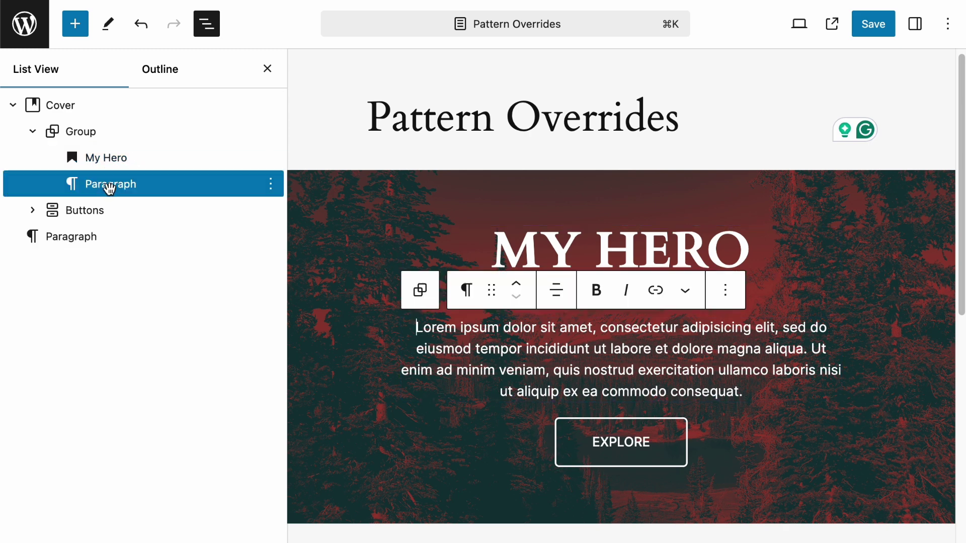
click(33, 211)
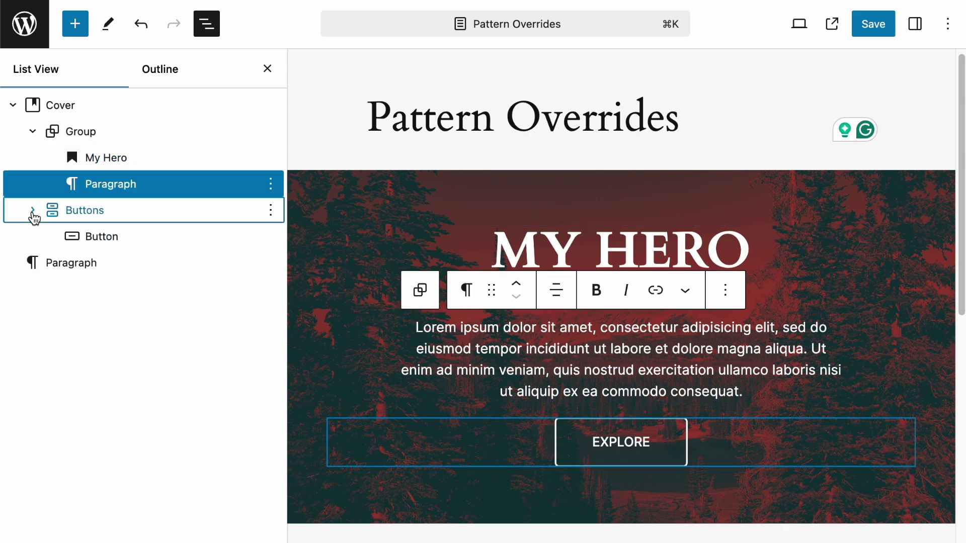
click(95, 236)
Create a synced pattern named "My hero block" in the Banners category from the whole Cover block
click(447, 185)
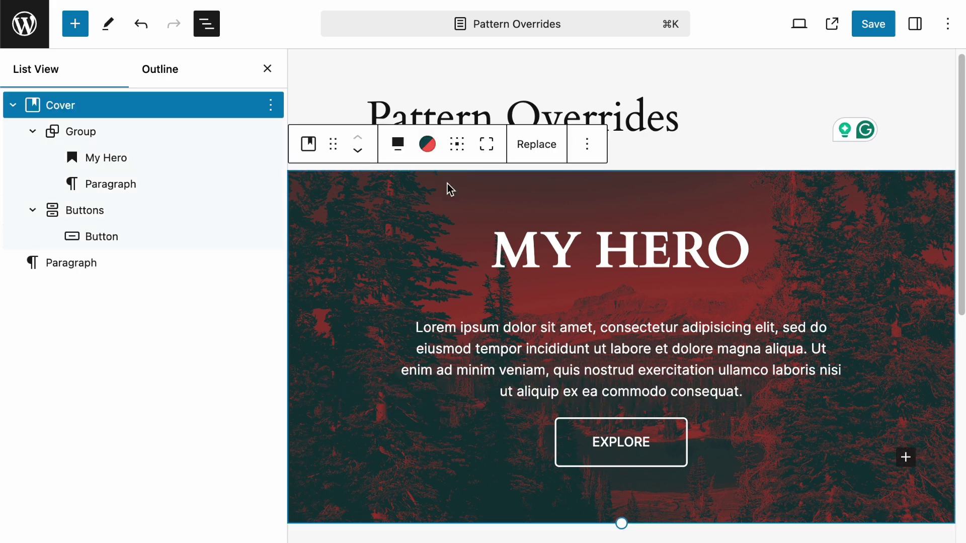
click(267, 68)
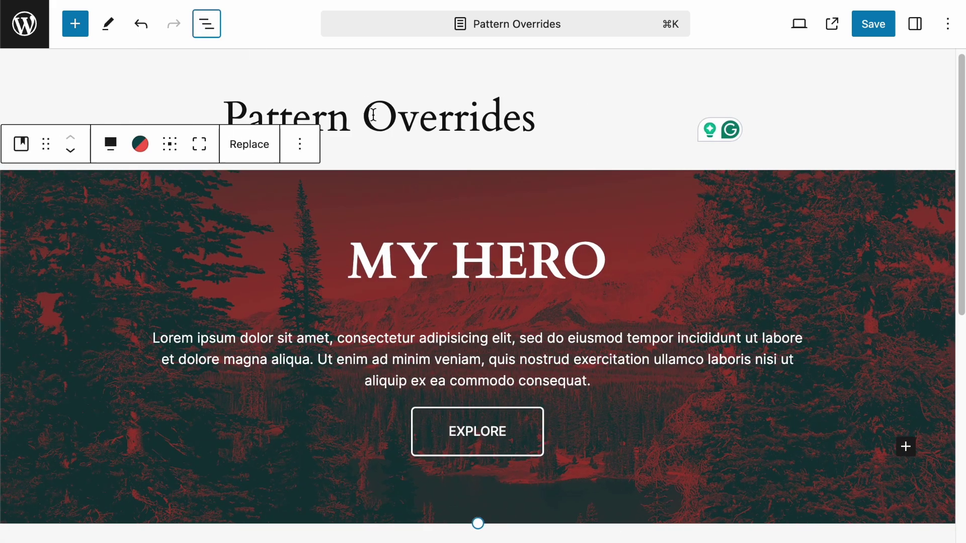
click(301, 151)
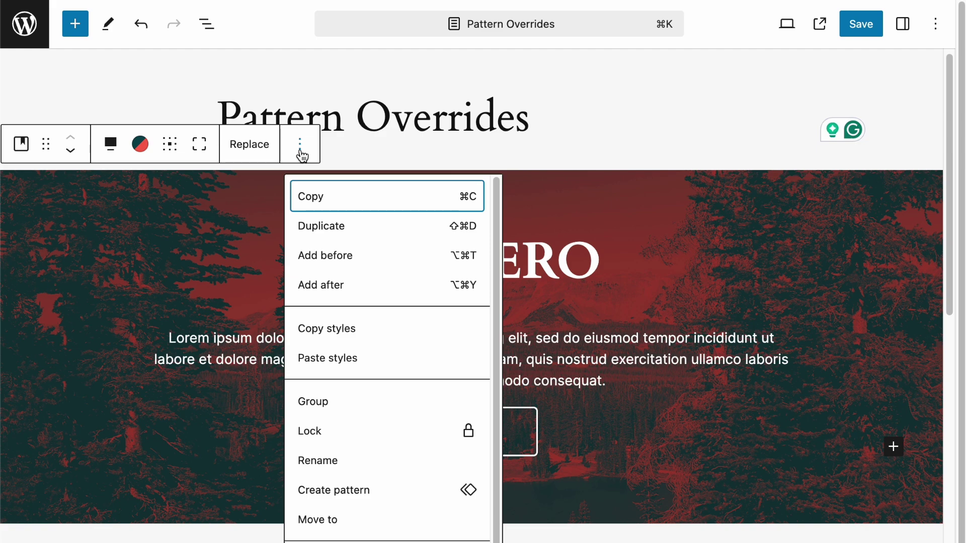
click(366, 498)
click(411, 218)
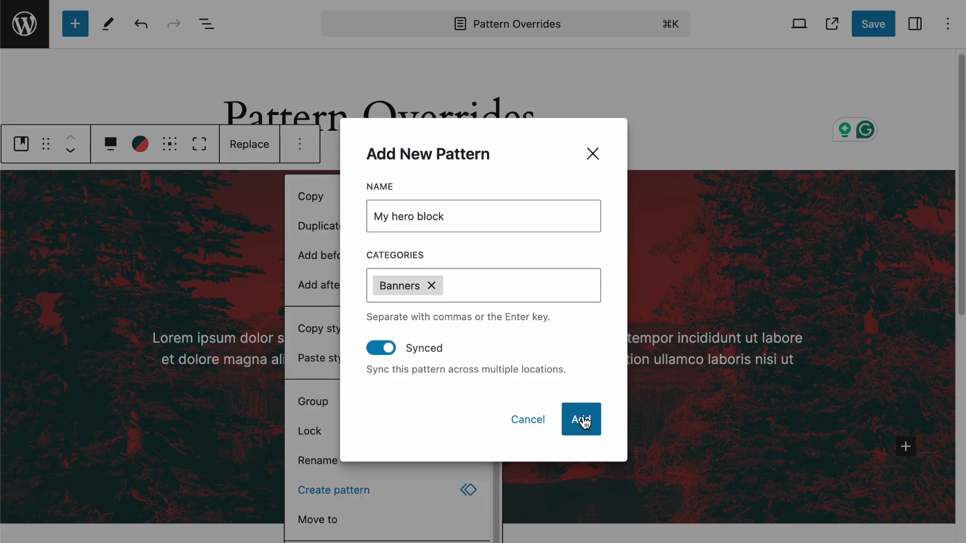
click(584, 420)
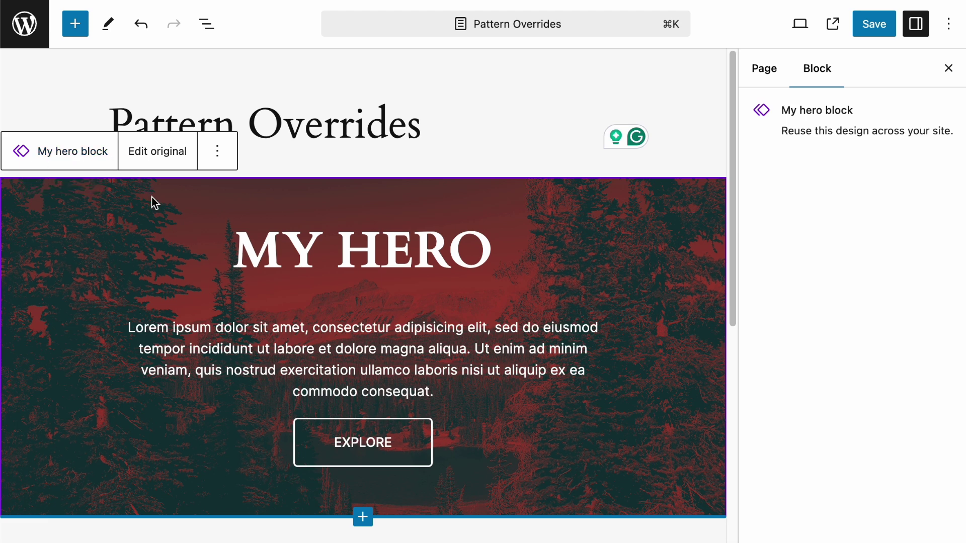
Delete the hero pattern from the page and insert it again by searching the patterns for "my hero block"
click(220, 152)
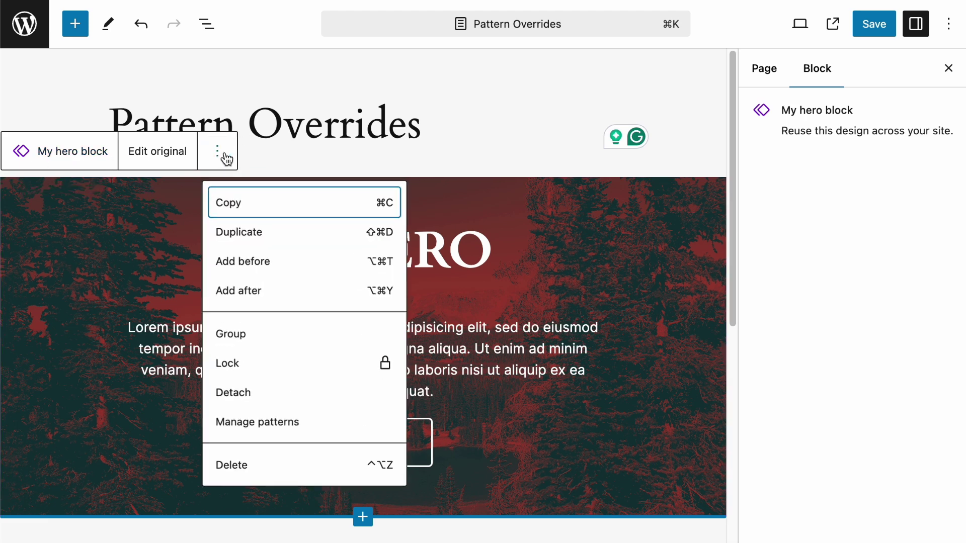
click(240, 466)
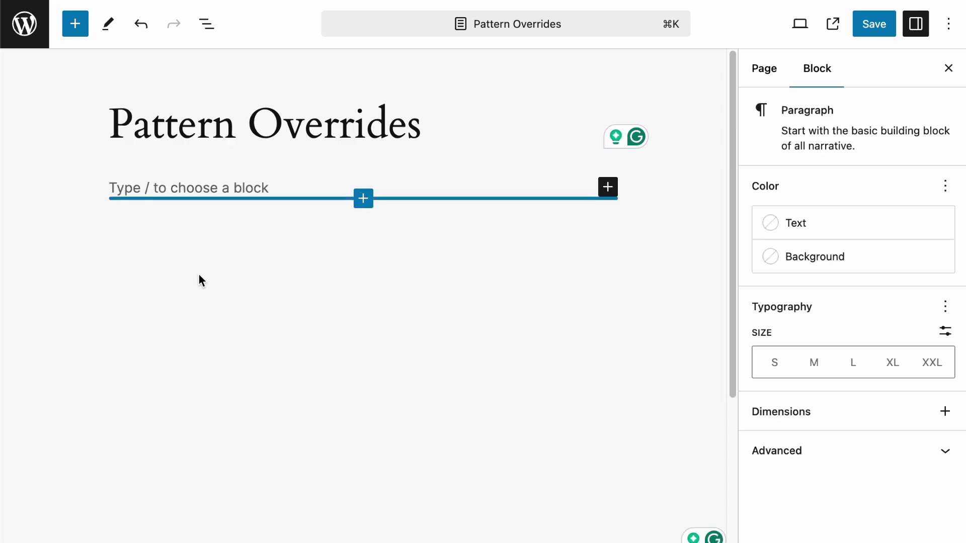
click(75, 26)
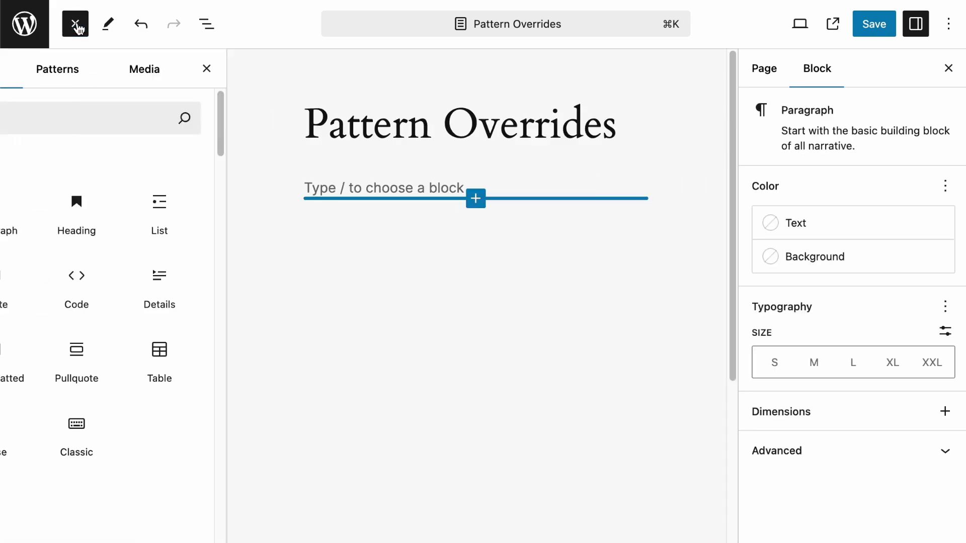
click(113, 82)
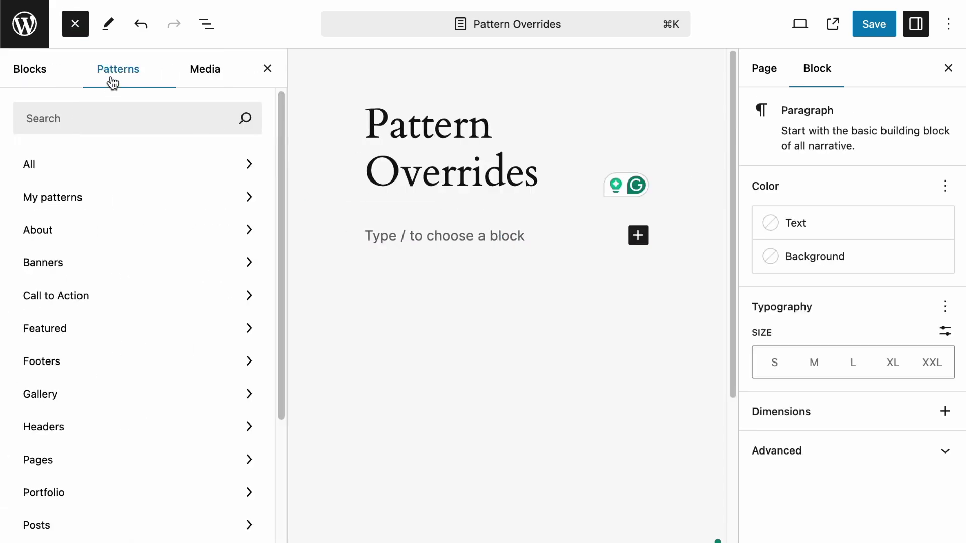
click(84, 121)
text(m)
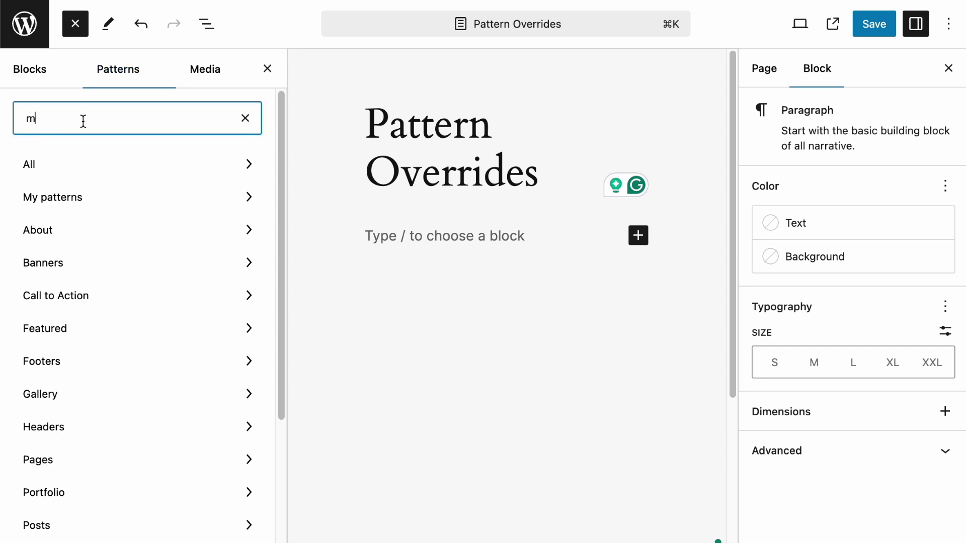
text(y hero )
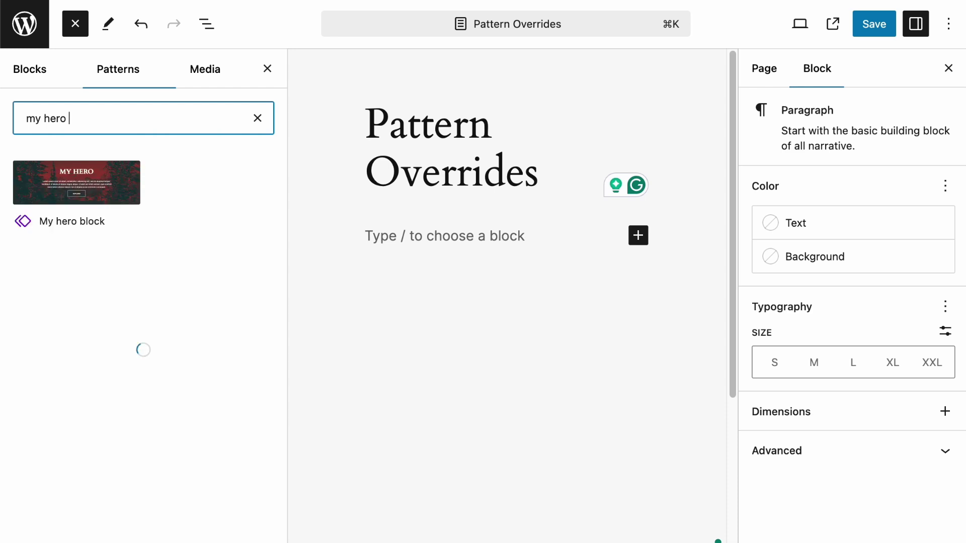
text(nblock)
click(81, 198)
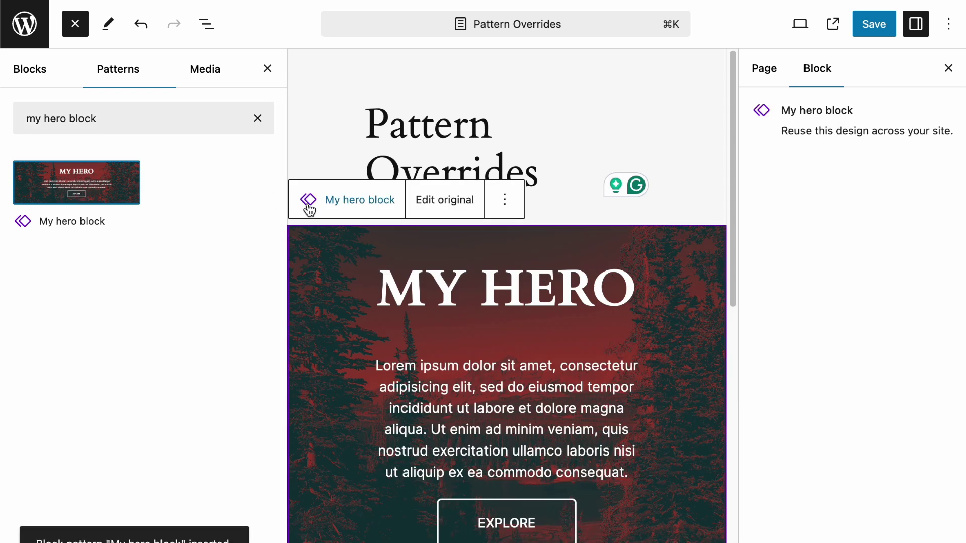
click(267, 68)
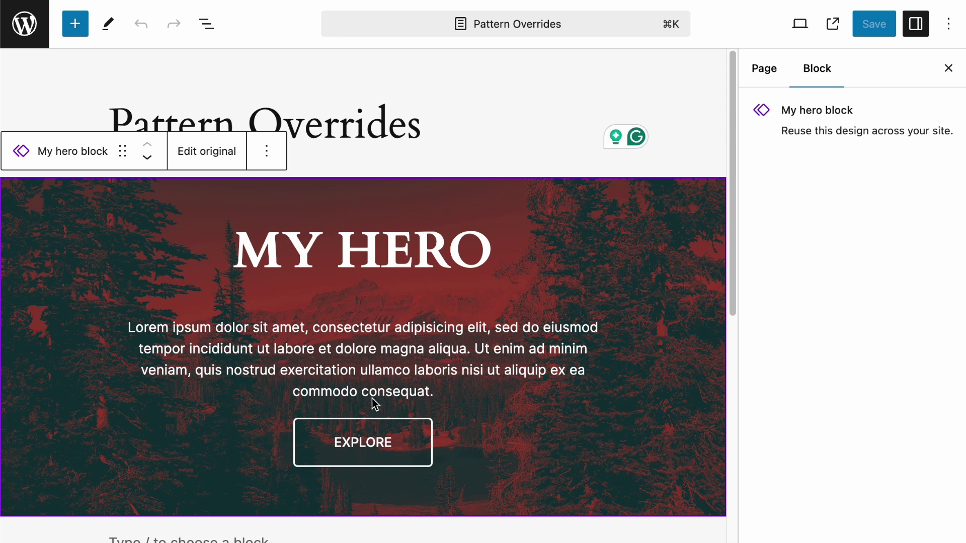
Leave the page and open the "My hero block" pattern from the Banners category of the site editor's patterns
click(20, 29)
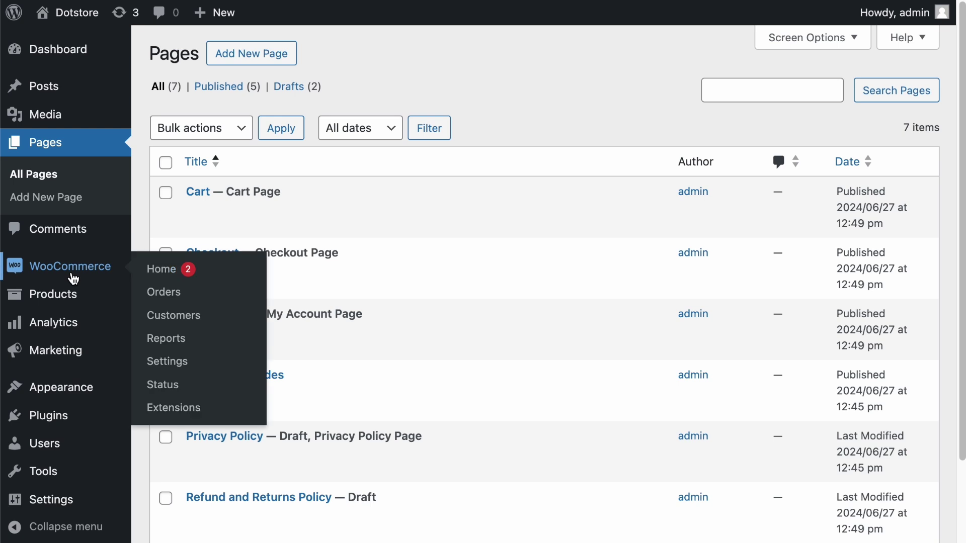
mouse_move(61, 393)
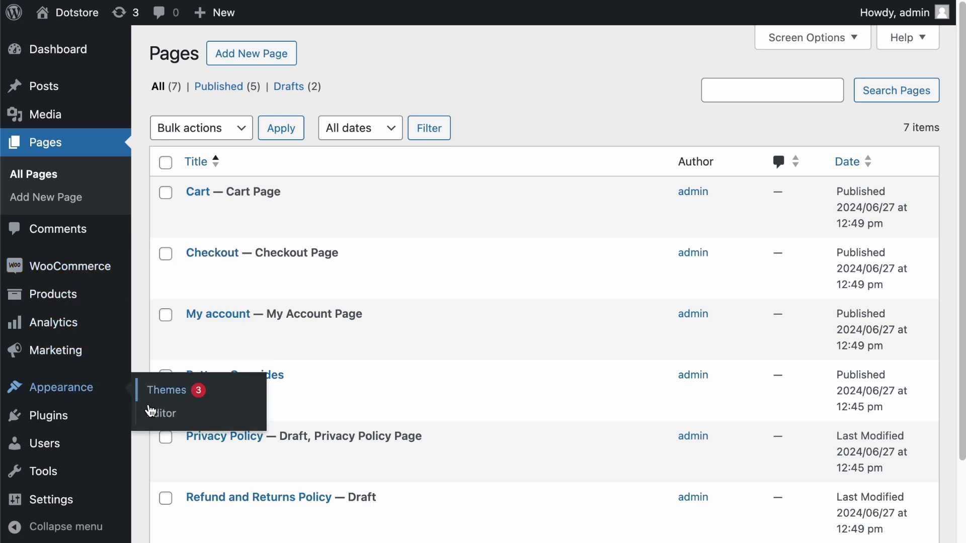
click(161, 415)
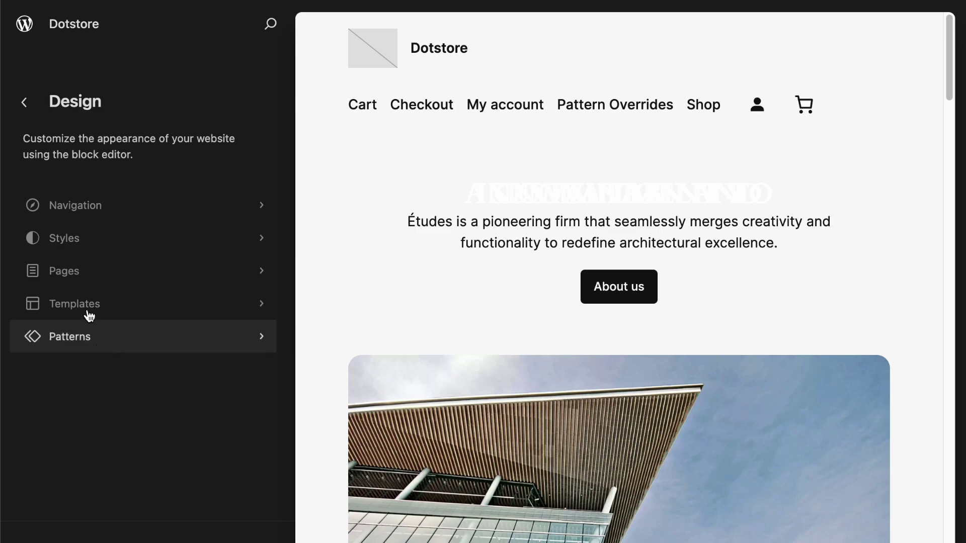
click(85, 347)
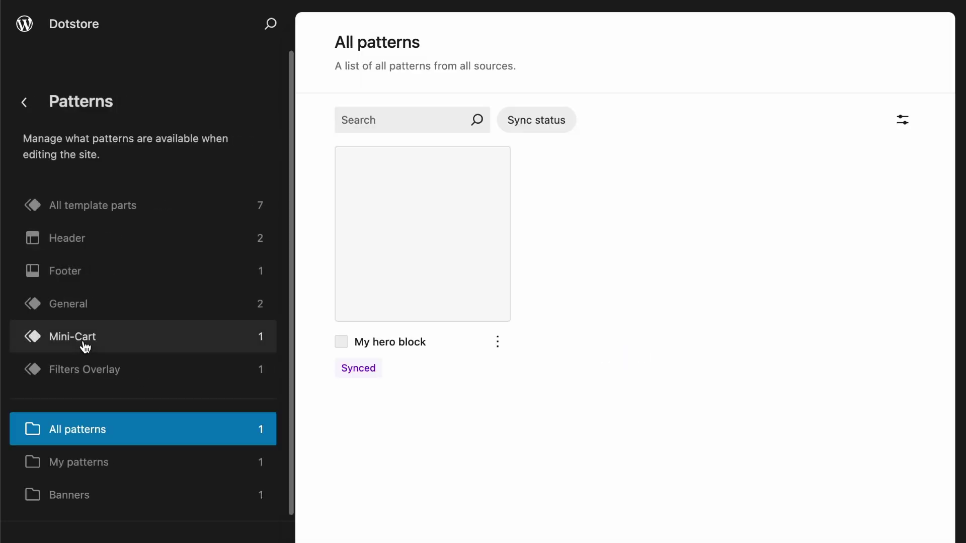
scroll(101, 363, down, 8)
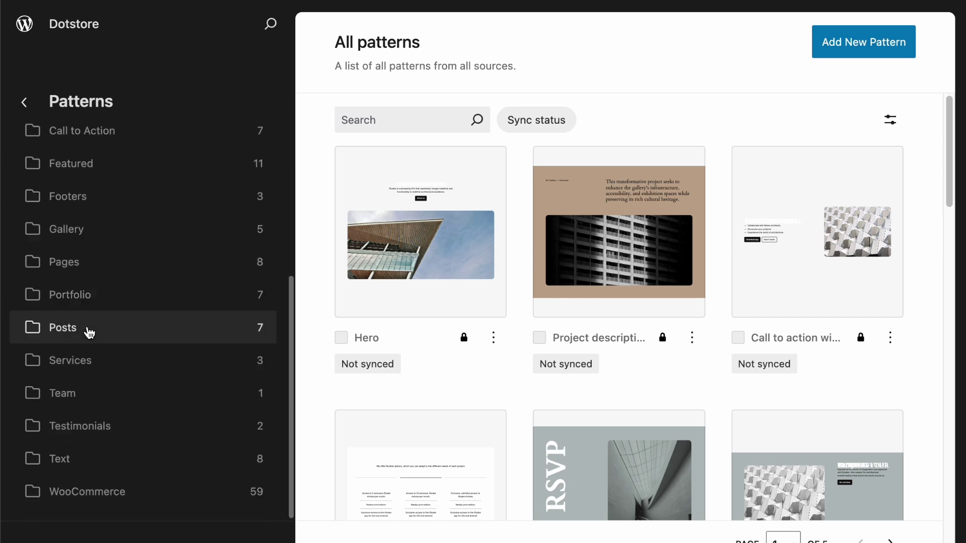
scroll(86, 327, up, 4)
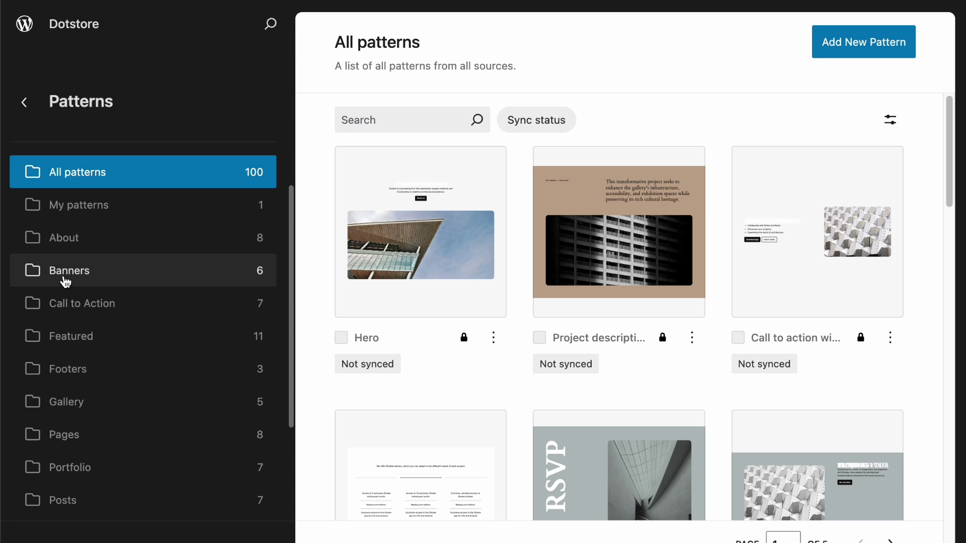
click(66, 282)
scroll(493, 311, down, 2)
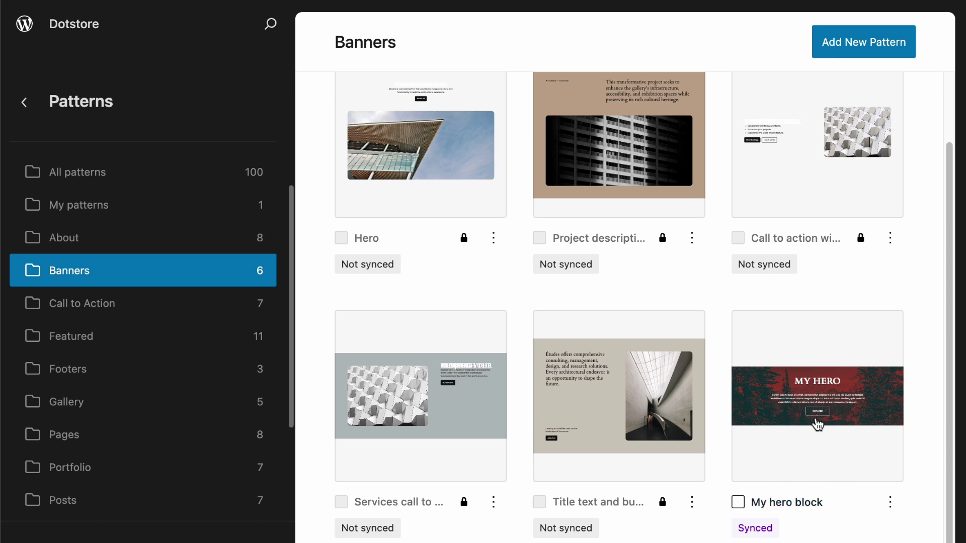
click(800, 403)
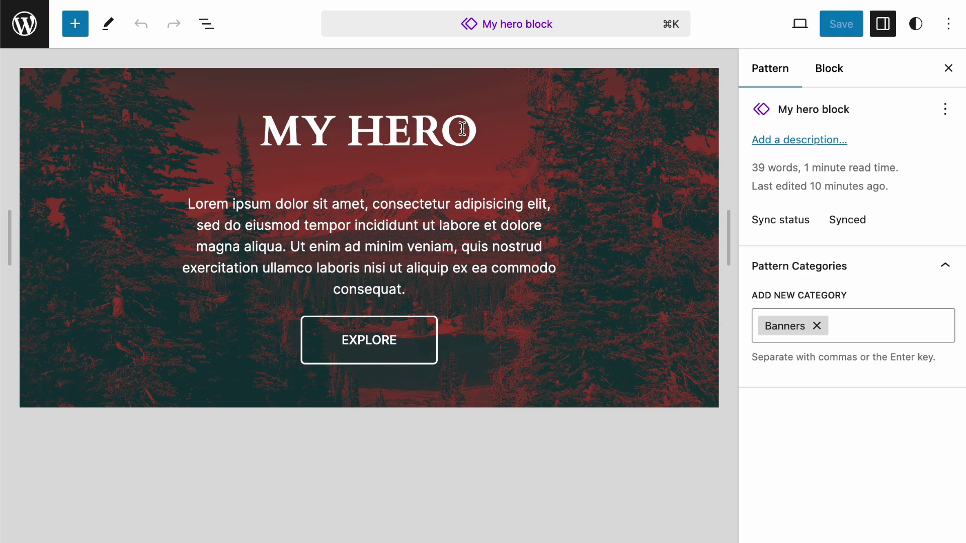
Display the pattern's nested block structure and select the "My hero" heading inside the Cover's group
click(462, 129)
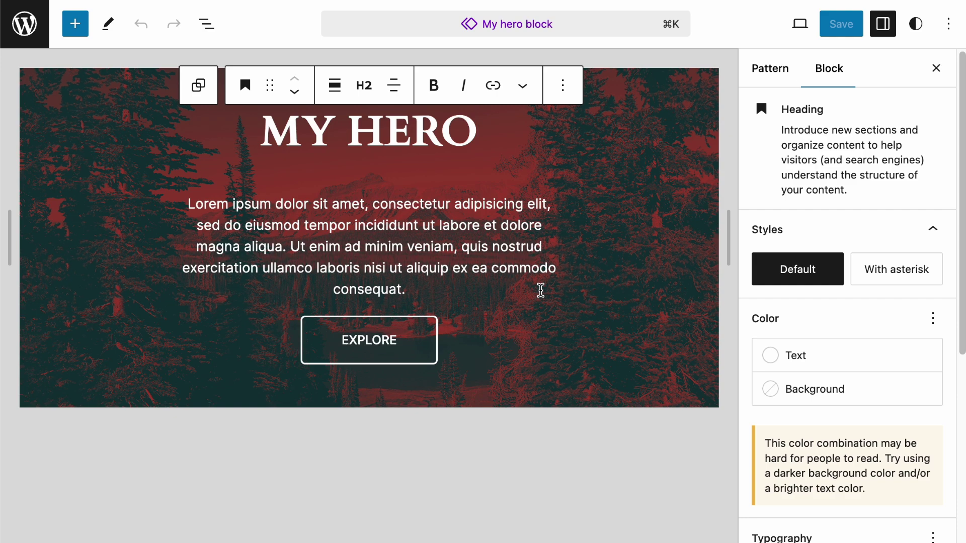
click(497, 184)
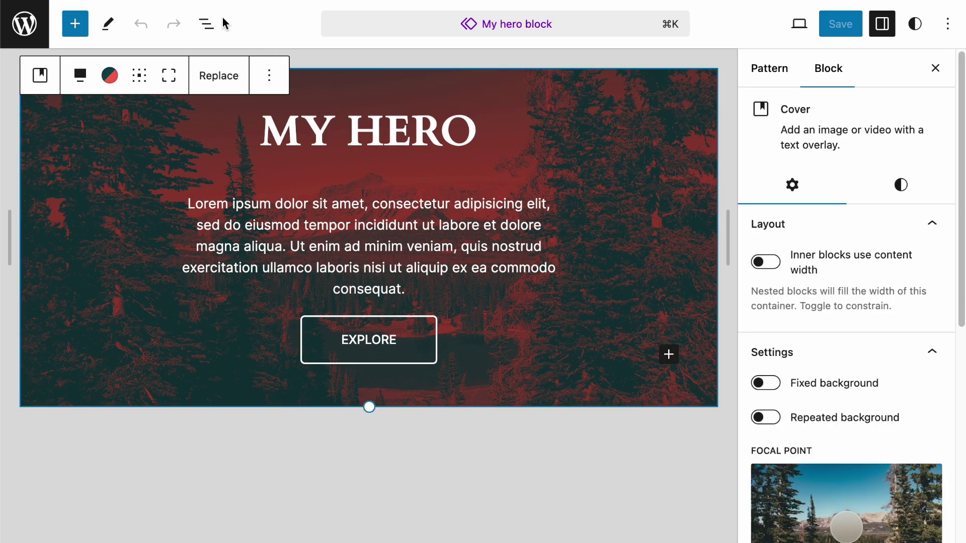
click(200, 30)
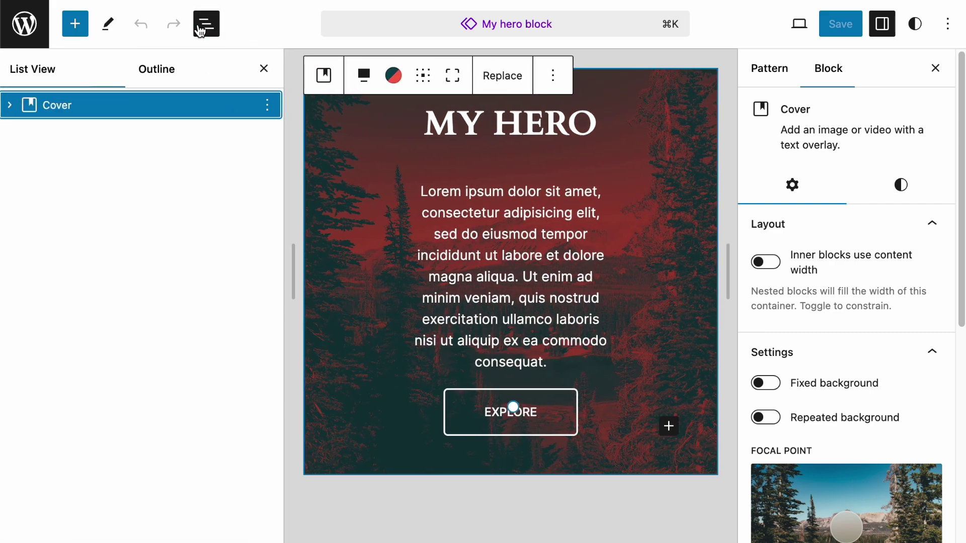
click(14, 105)
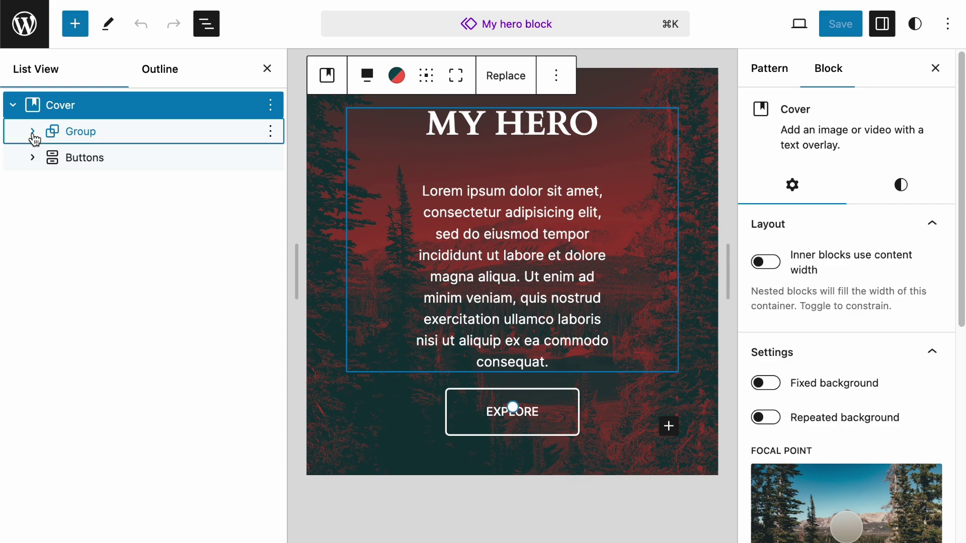
click(32, 132)
click(125, 157)
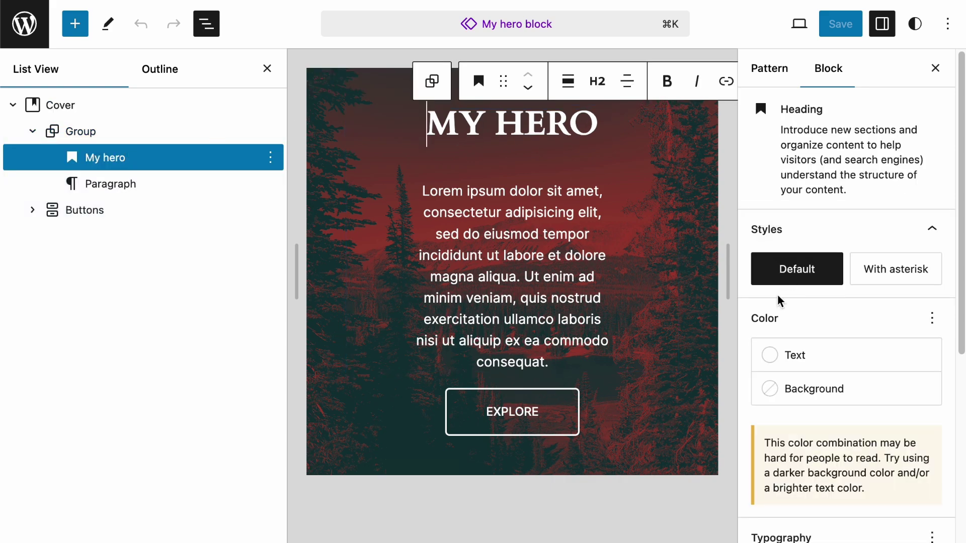
Enable overrides for the selected heading under the name "My hero title"
scroll(778, 301, down, 5)
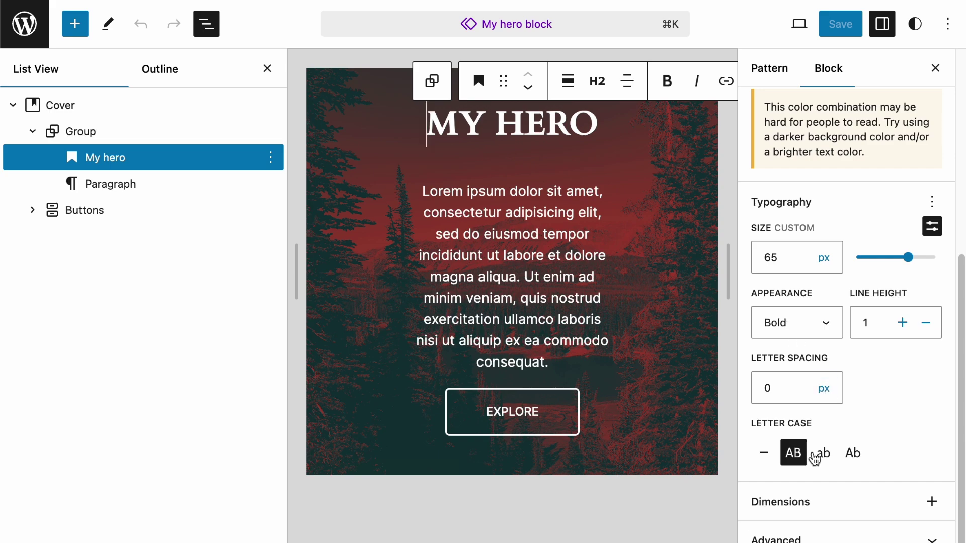
click(777, 537)
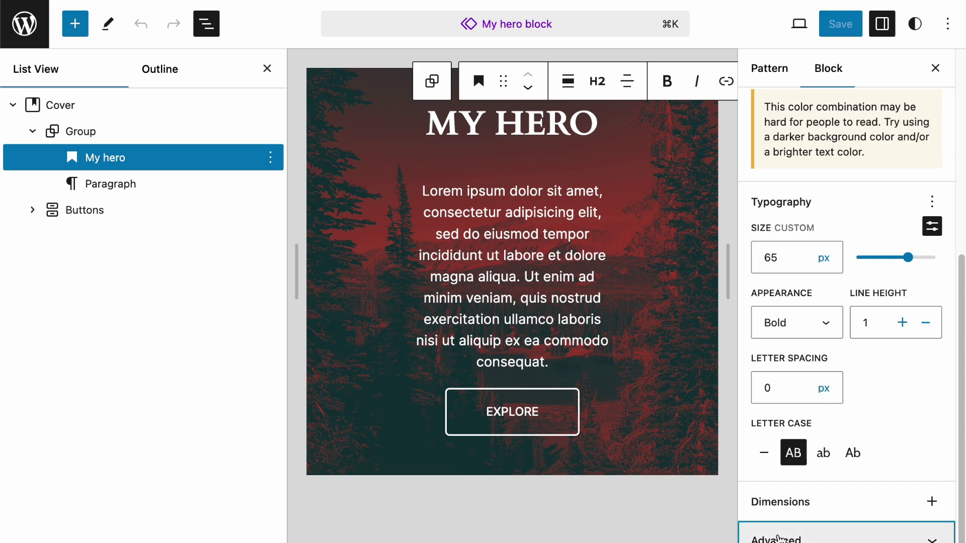
scroll(849, 450, down, 4)
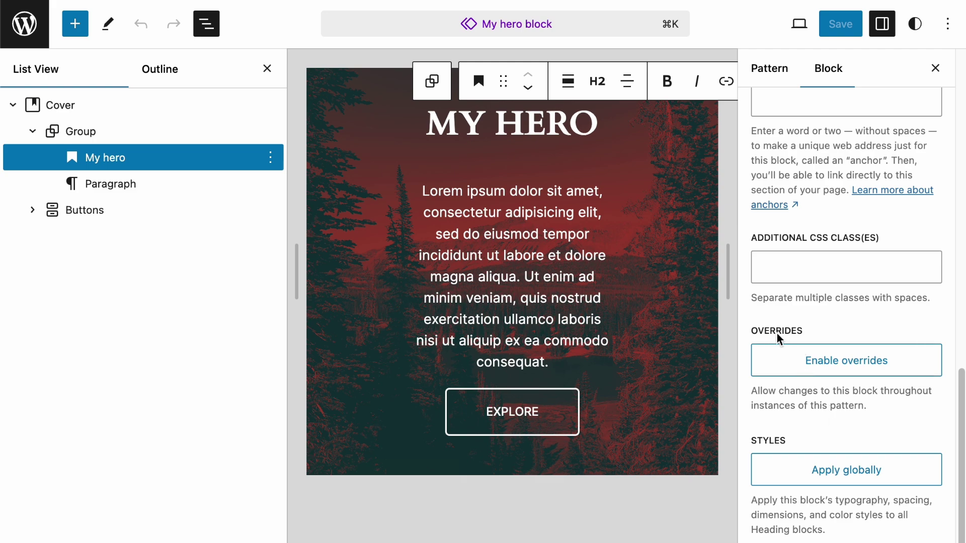
click(842, 370)
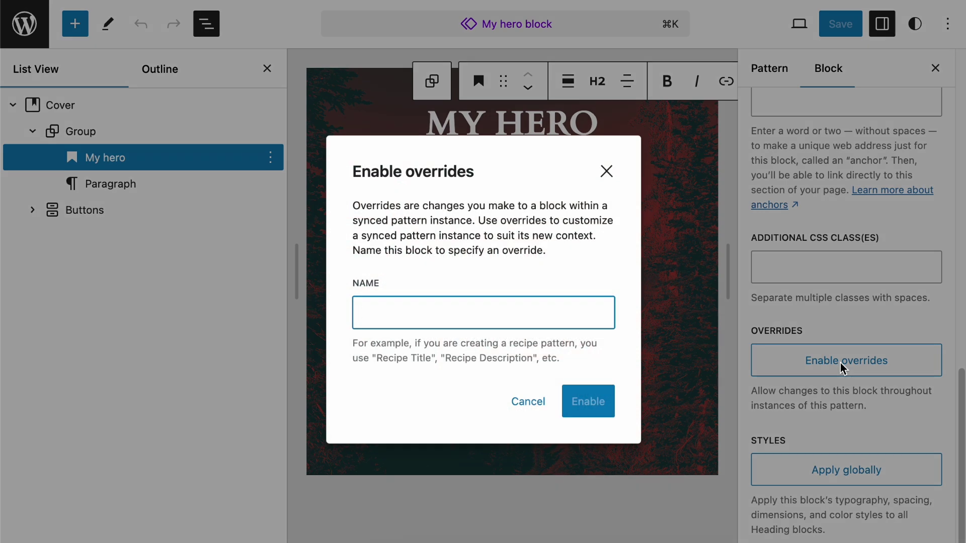
click(415, 307)
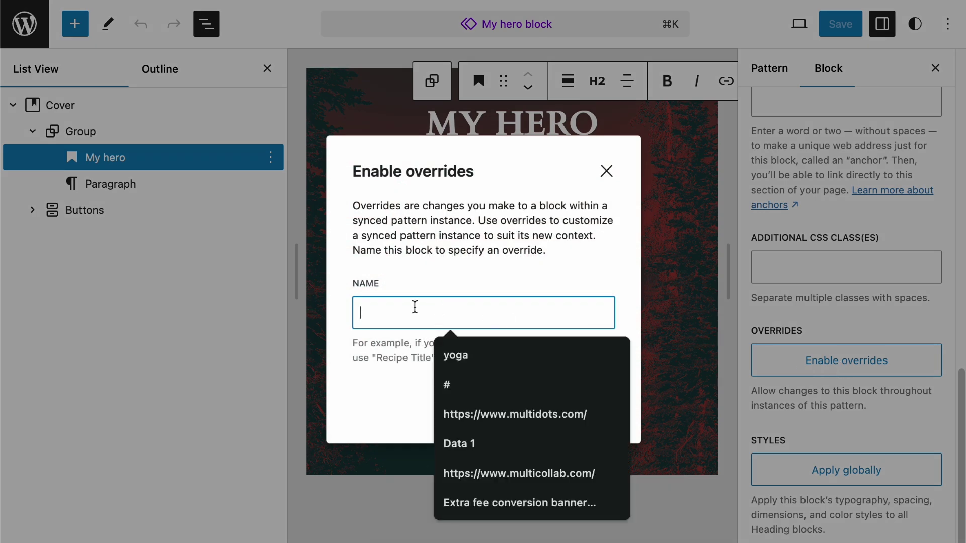
text(My hero title)
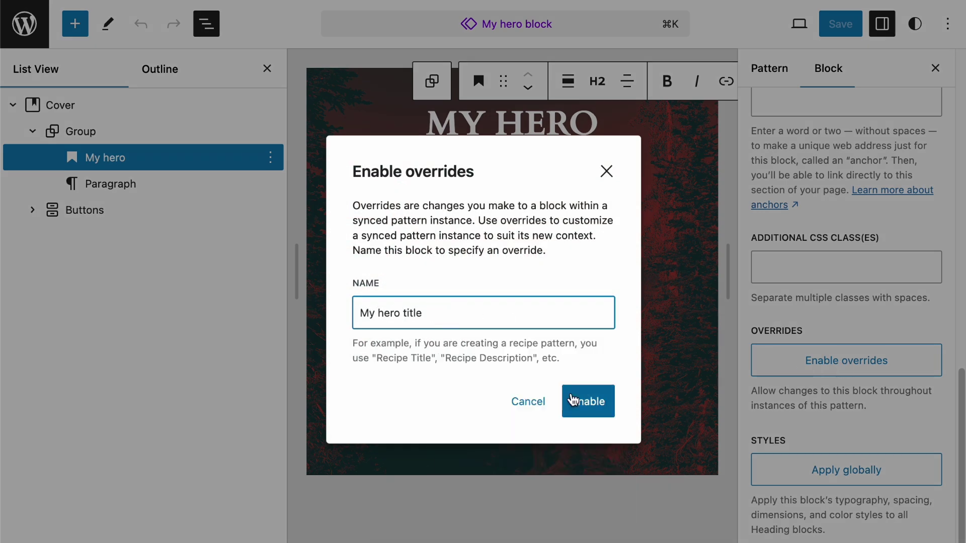
click(599, 411)
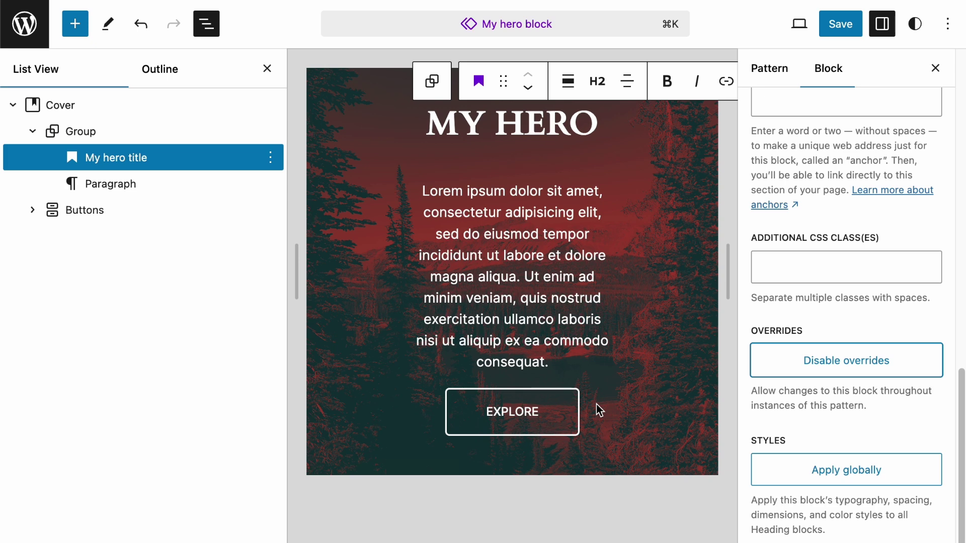
Enable overrides for the paragraph under the hero heading with the name "My description"
click(161, 183)
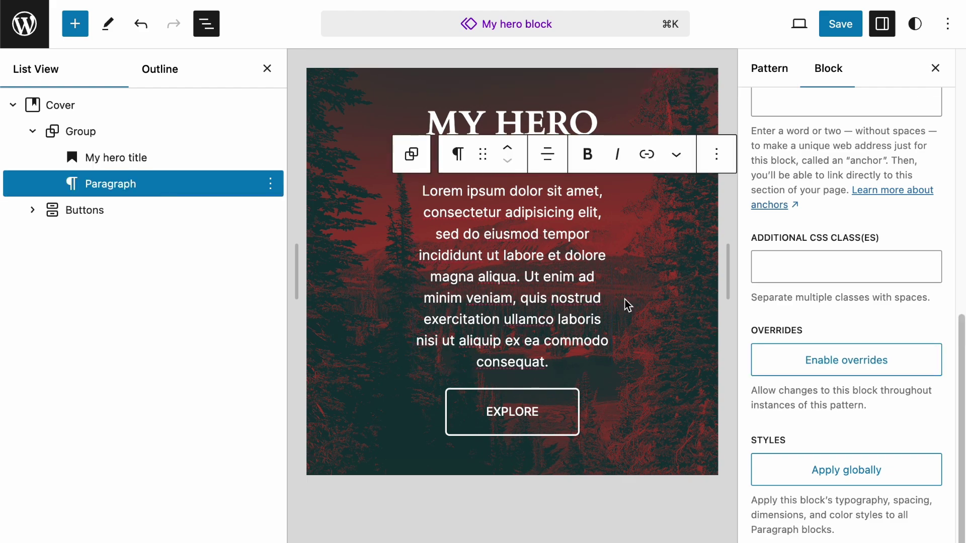
click(848, 362)
click(469, 303)
text(M)
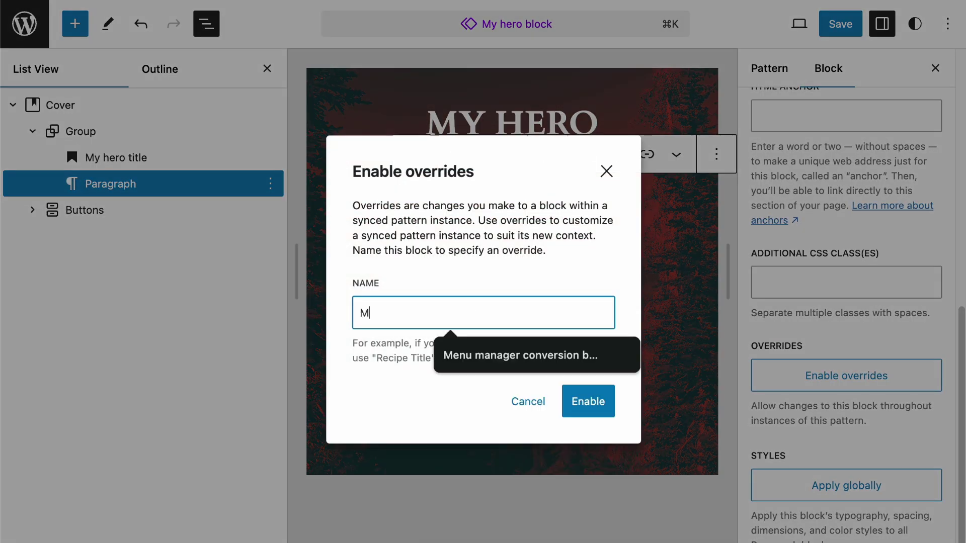
text(y descri)
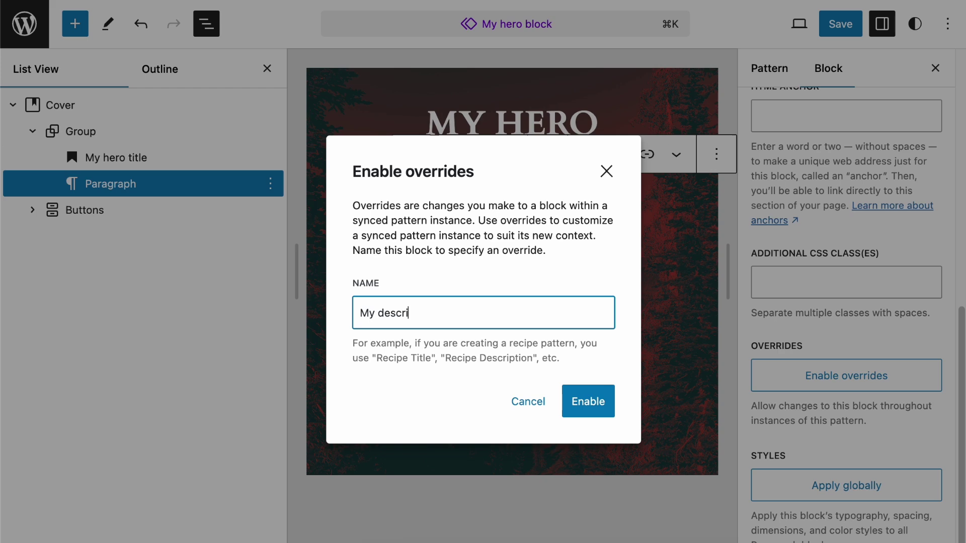
text(ption)
click(593, 401)
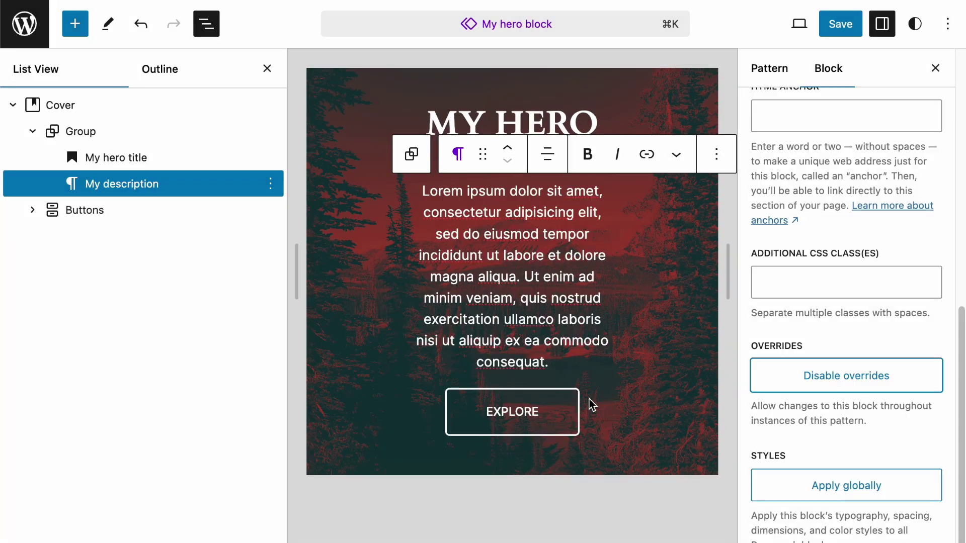
Enable overrides for the single Explore button nested in the Buttons block with the name "My button"
click(87, 208)
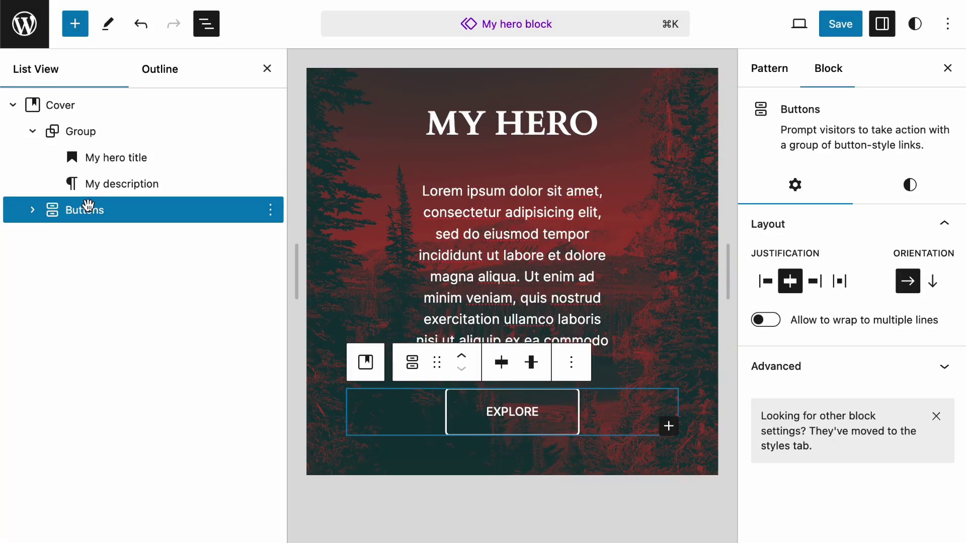
click(883, 382)
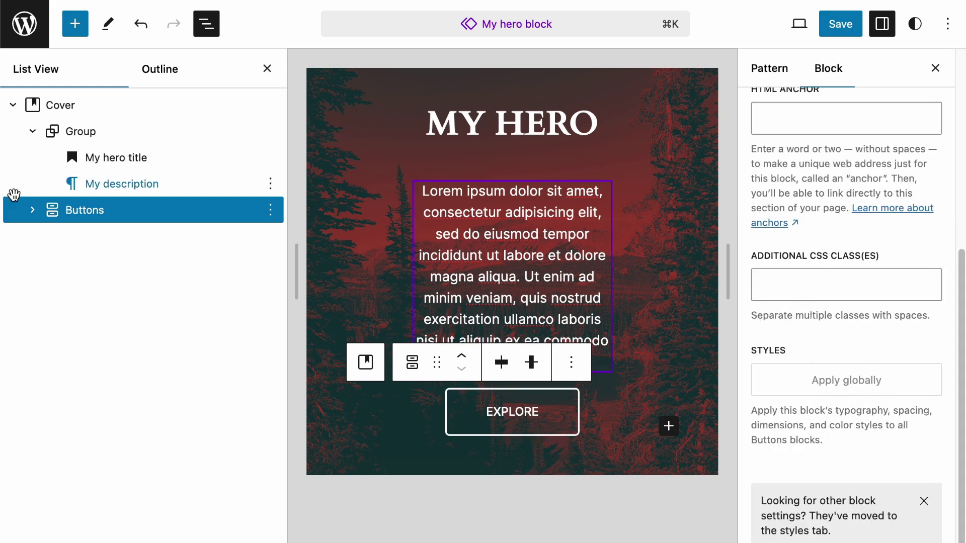
click(32, 211)
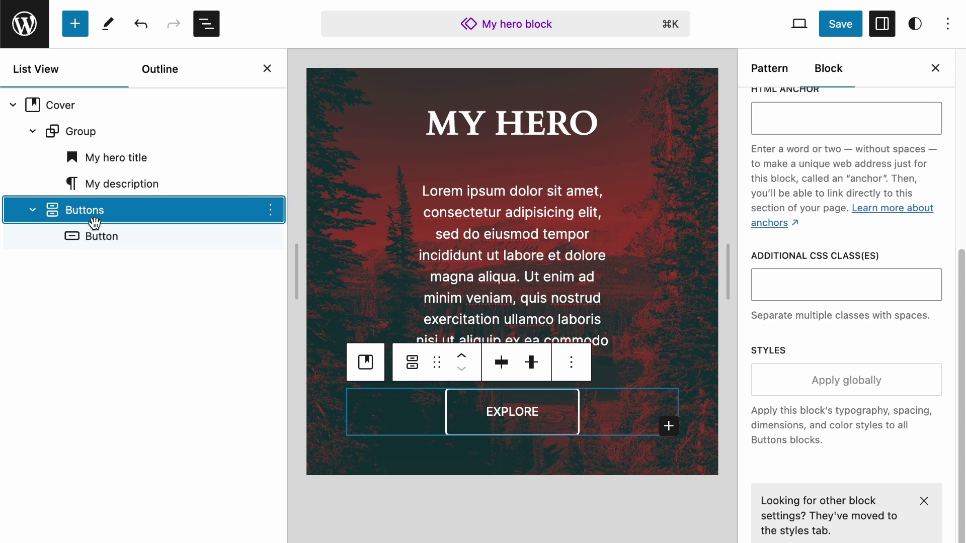
click(123, 234)
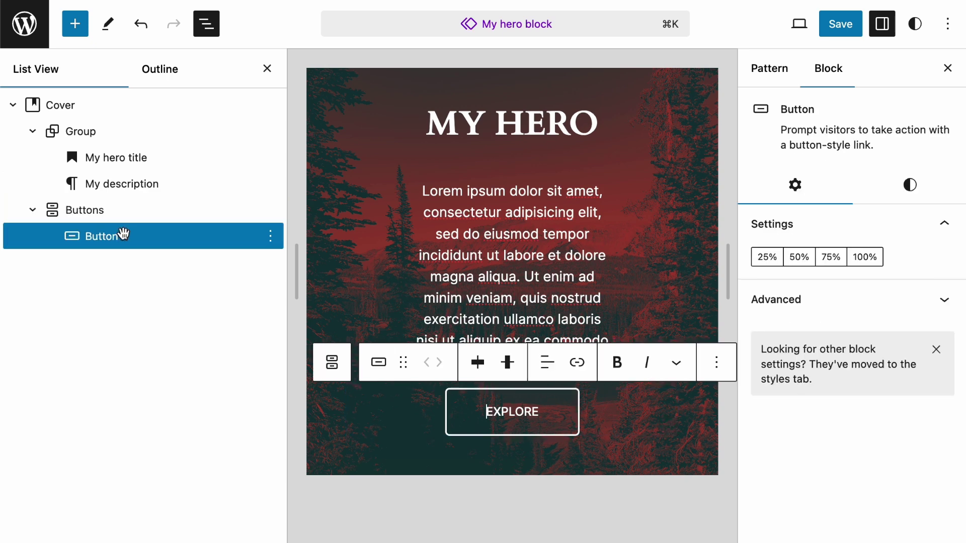
click(838, 300)
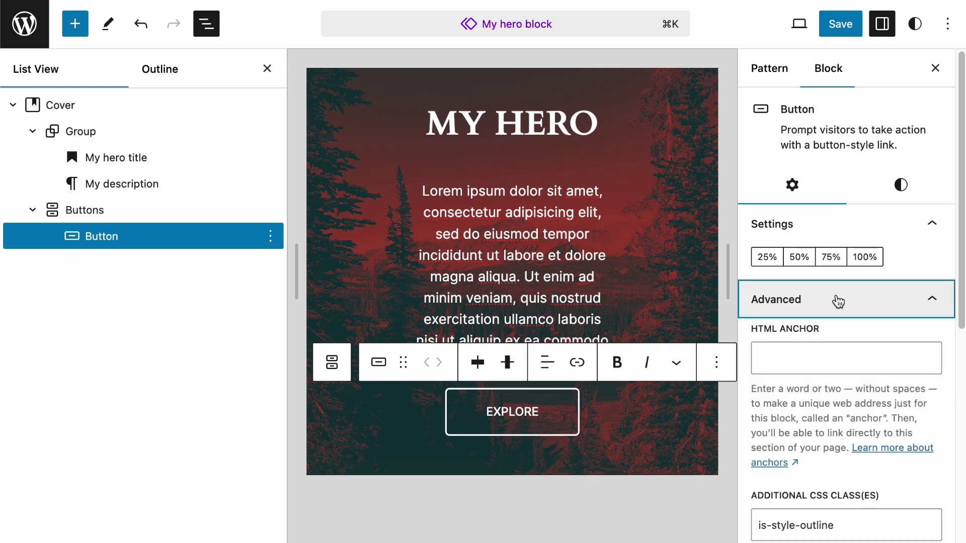
scroll(838, 385, down, 4)
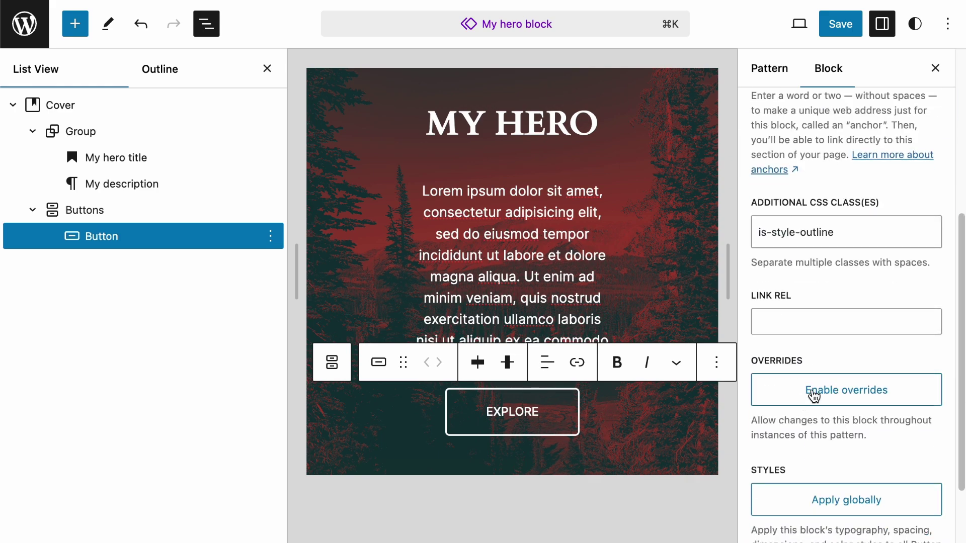
click(857, 398)
text(M)
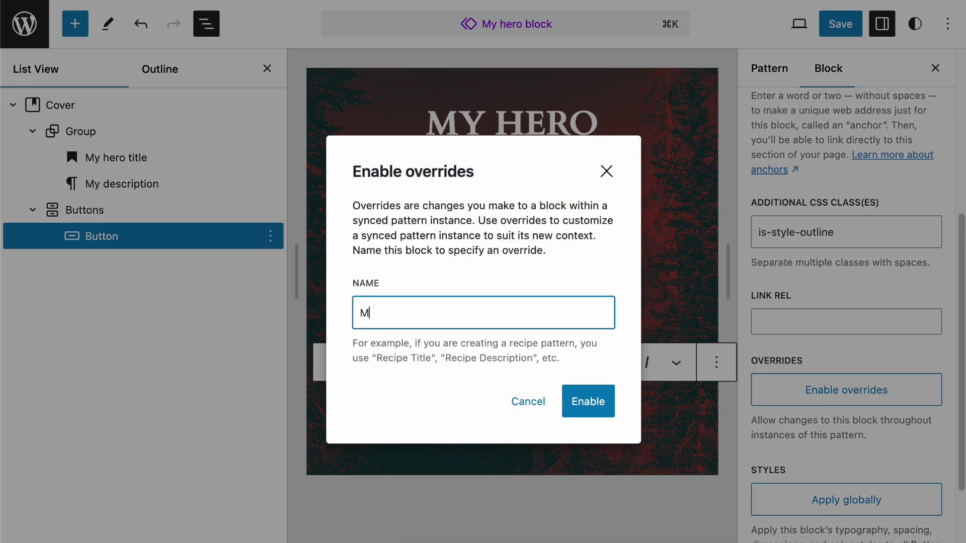
text(y button)
click(587, 402)
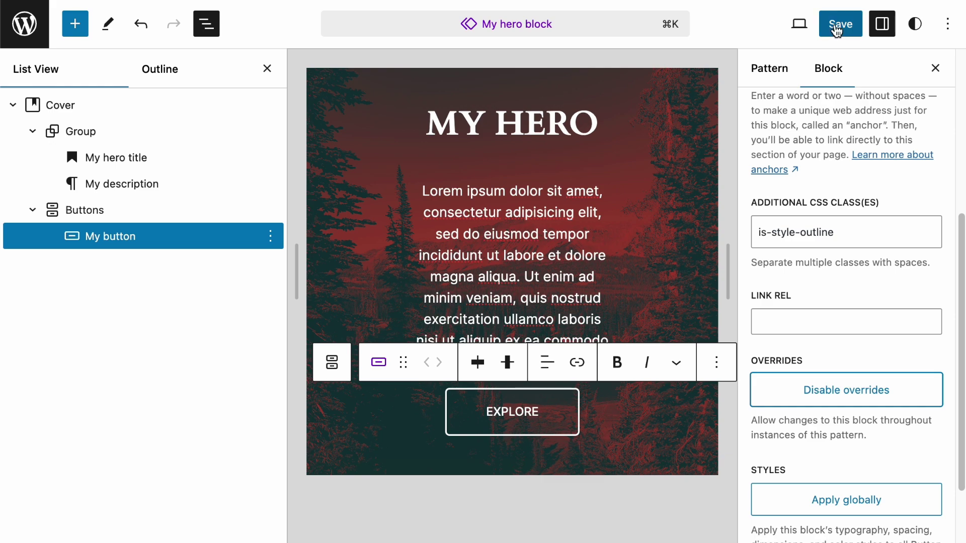
Save the pattern, hide its block structure and return to the hero block on the Pattern Overrides page
click(837, 29)
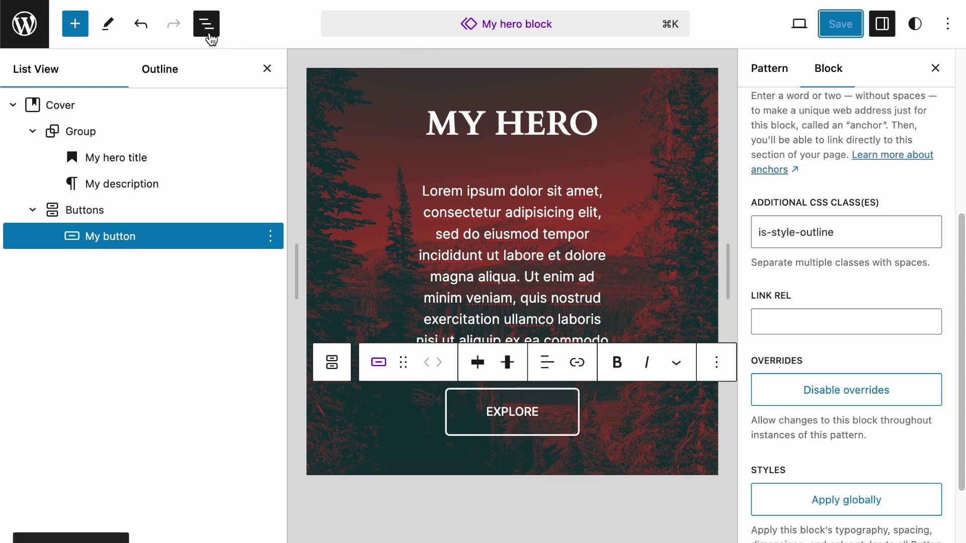
click(208, 35)
click(629, 109)
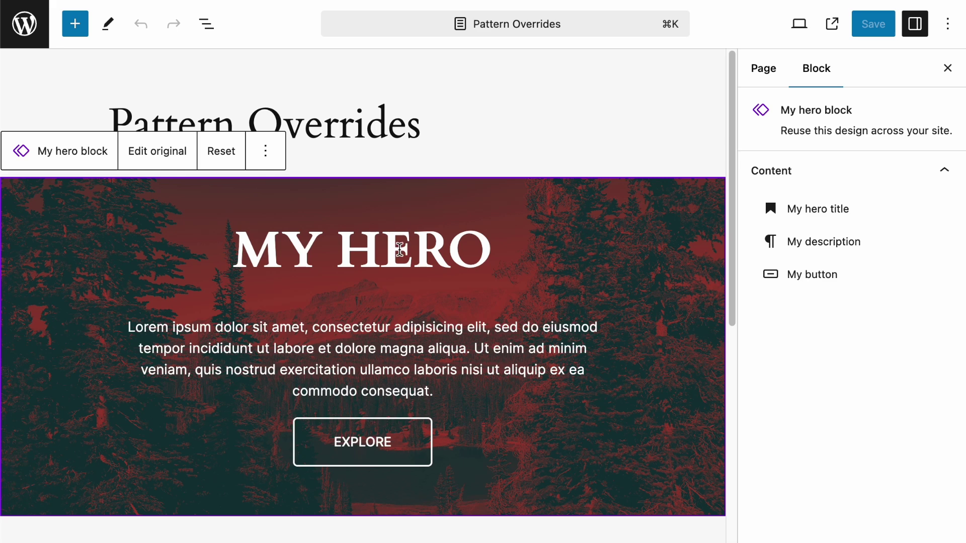
Change the hero instance's heading on the page to "MY HERO TITLE"
click(449, 253)
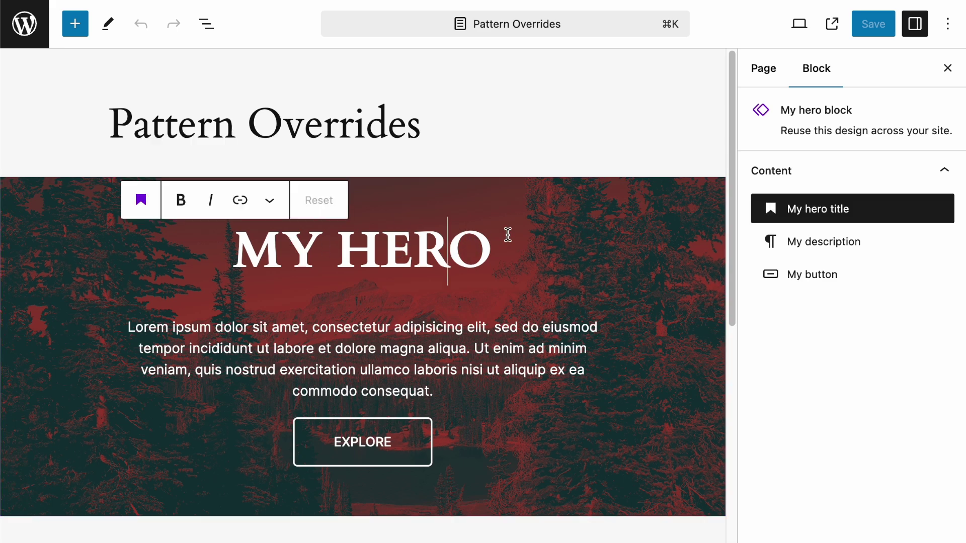
click(507, 234)
text(TITLE)
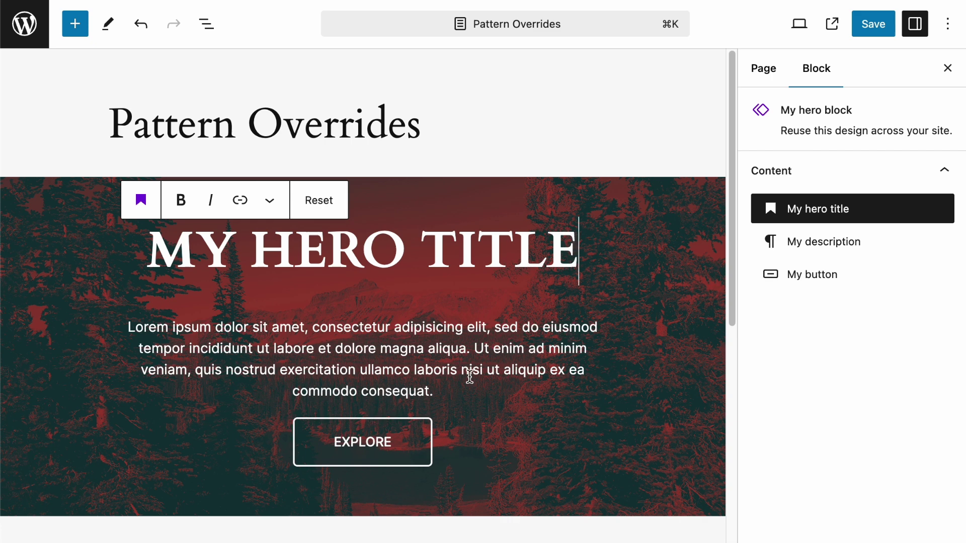
Append "test change." to the end of the hero instance's description paragraph
click(470, 393)
text(test c)
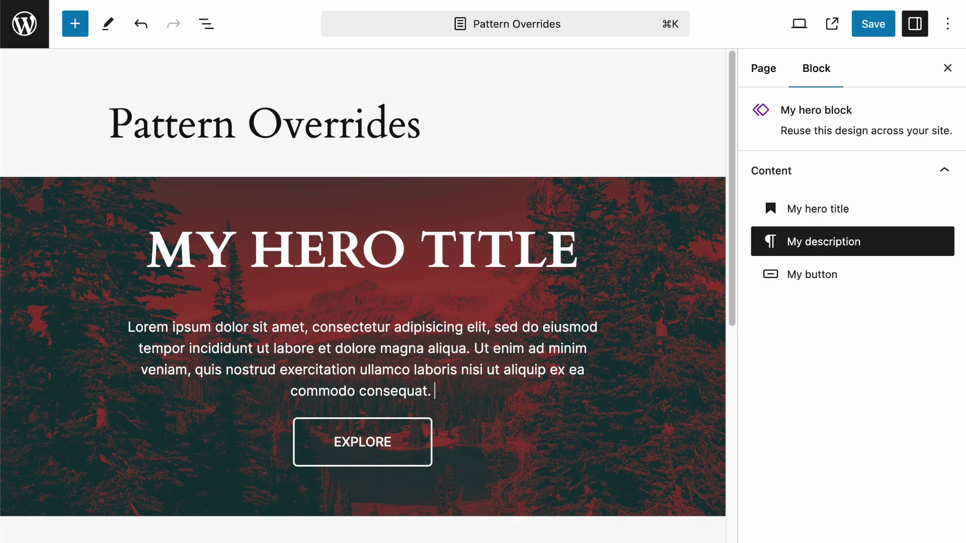
text(hange.)
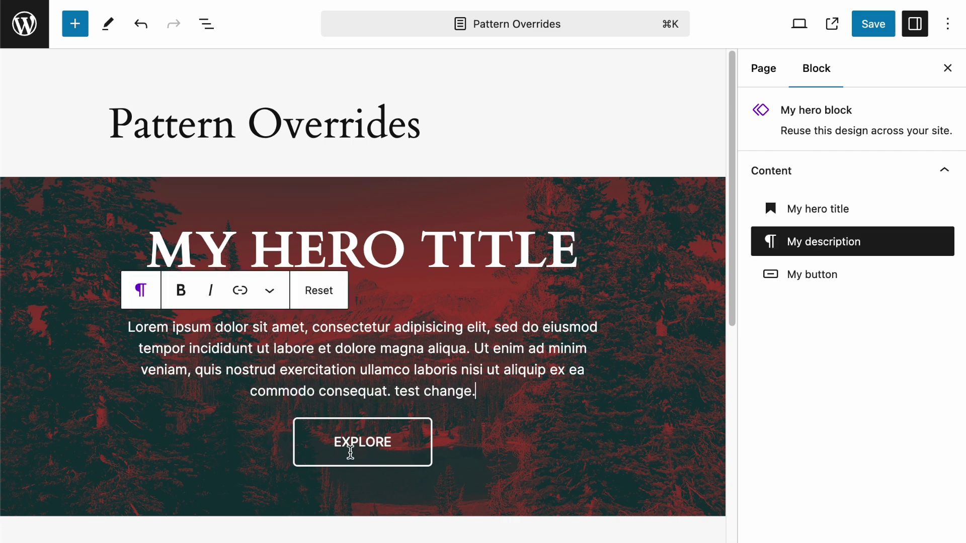
click(375, 438)
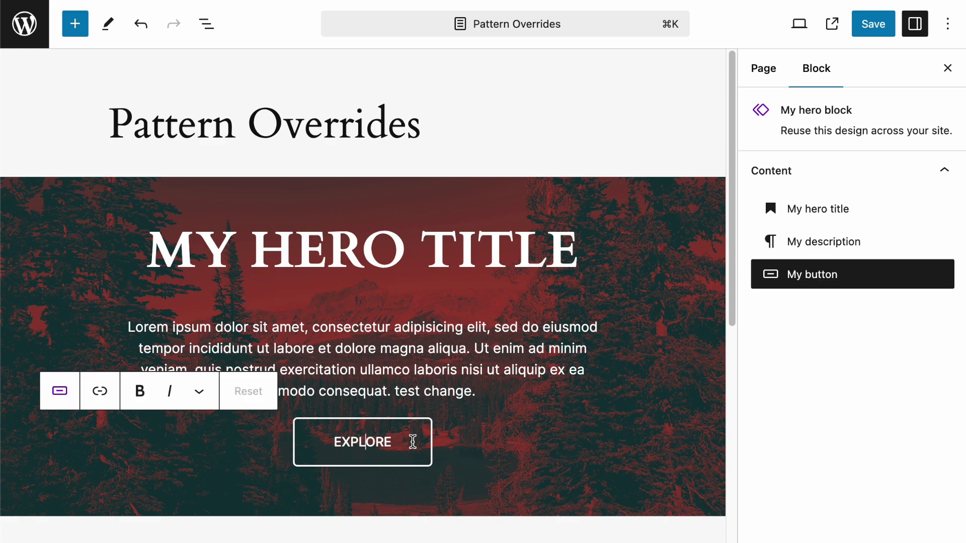
Insert a second "My hero block" pattern below the first one by searching the blocks for "my hero"
click(631, 183)
scroll(592, 273, down, 5)
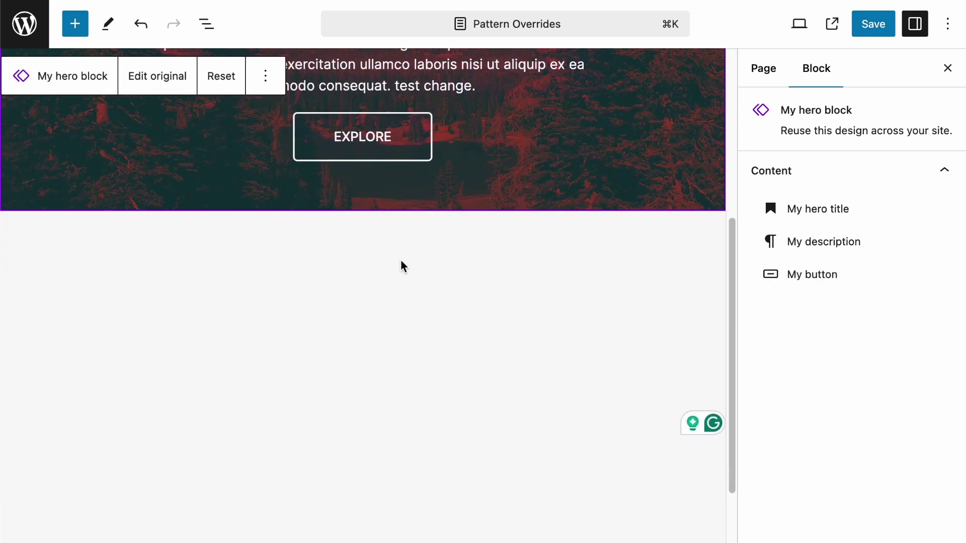
click(418, 230)
scroll(299, 358, up, 3)
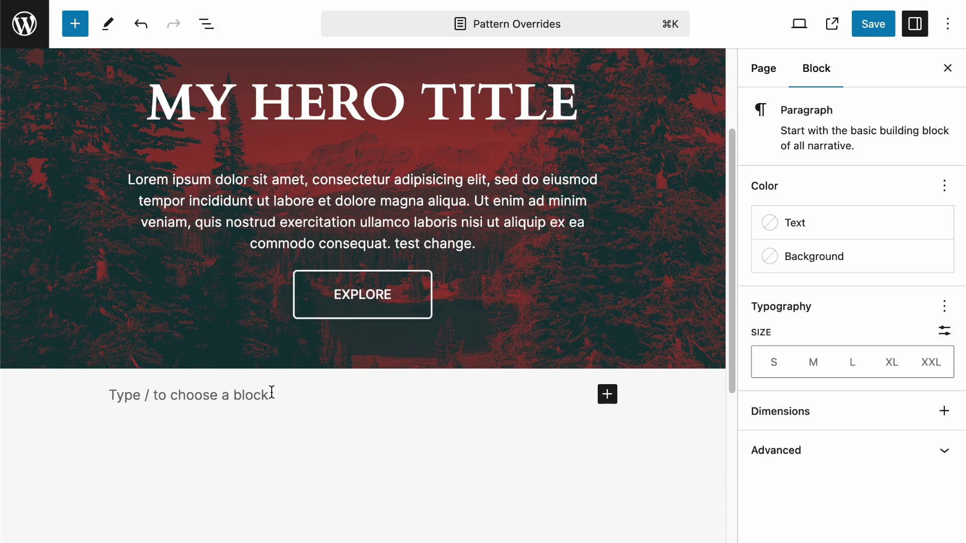
click(606, 400)
text(my )
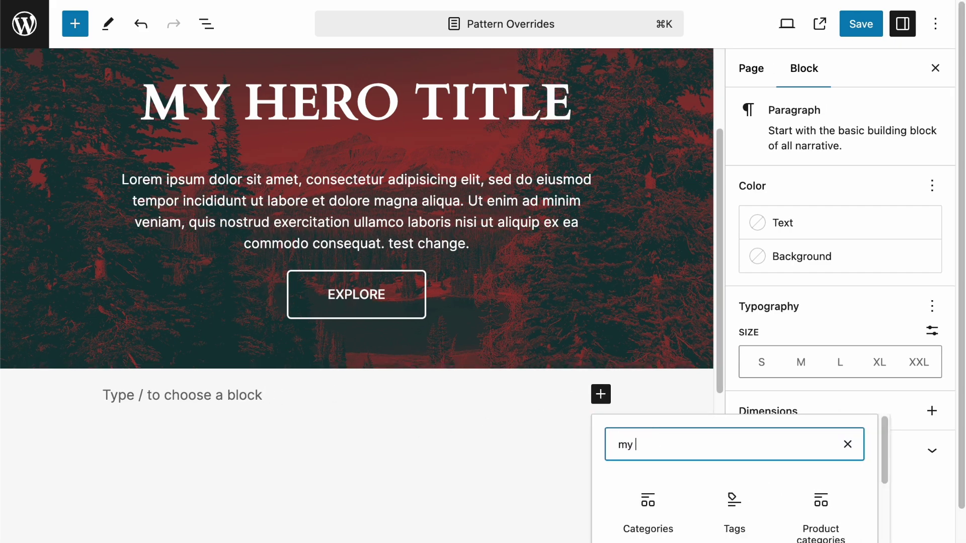
text(hero)
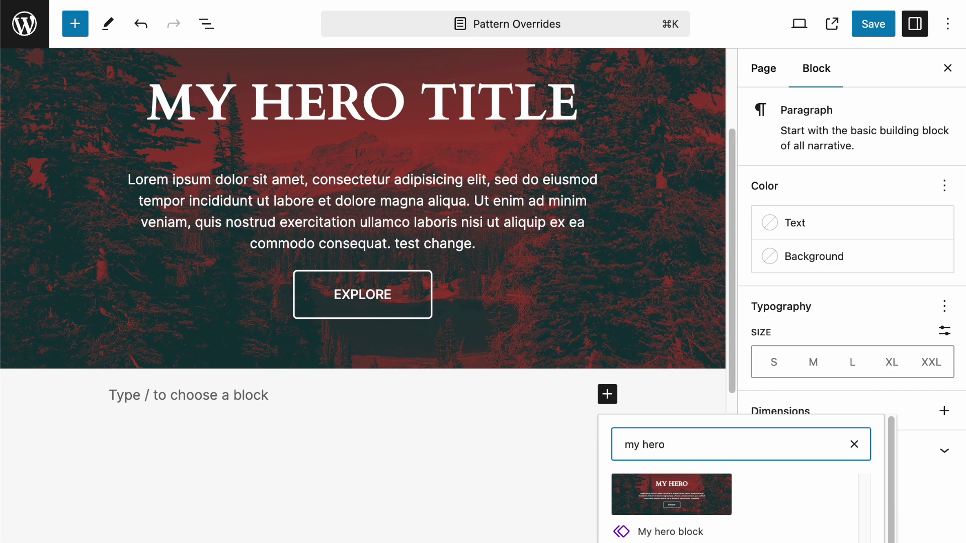
click(690, 505)
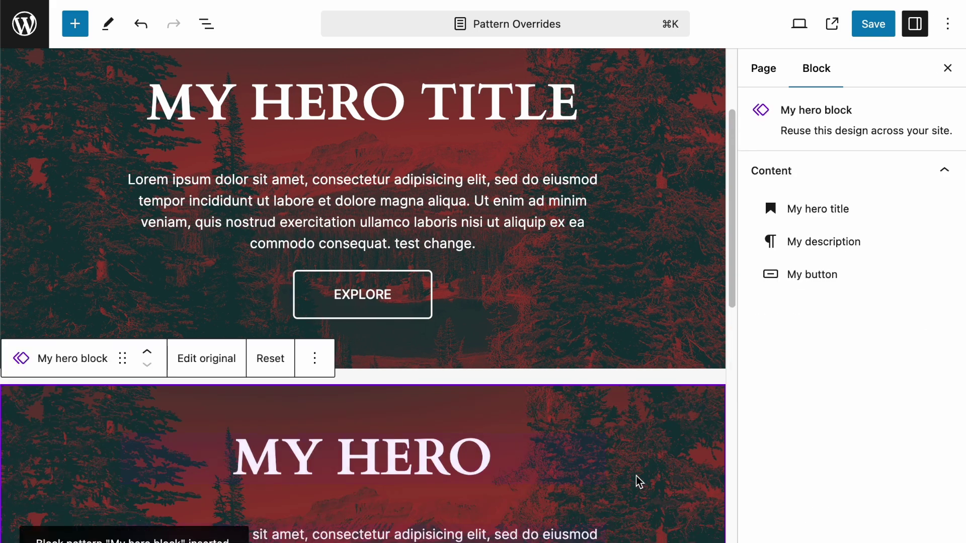
Compare the heading and description of the two hero instances and save the page
scroll(498, 434, down, 4)
scroll(500, 433, up, 8)
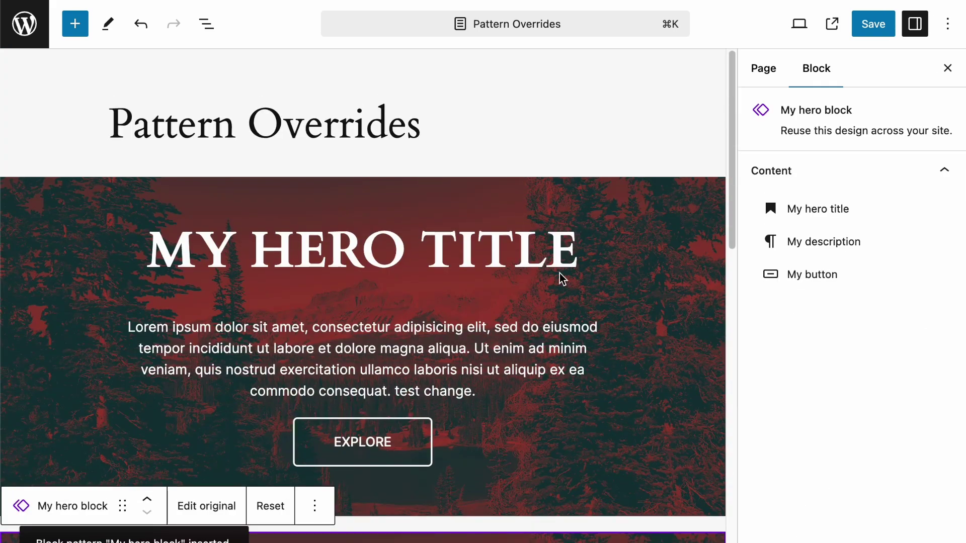
scroll(544, 297, down, 5)
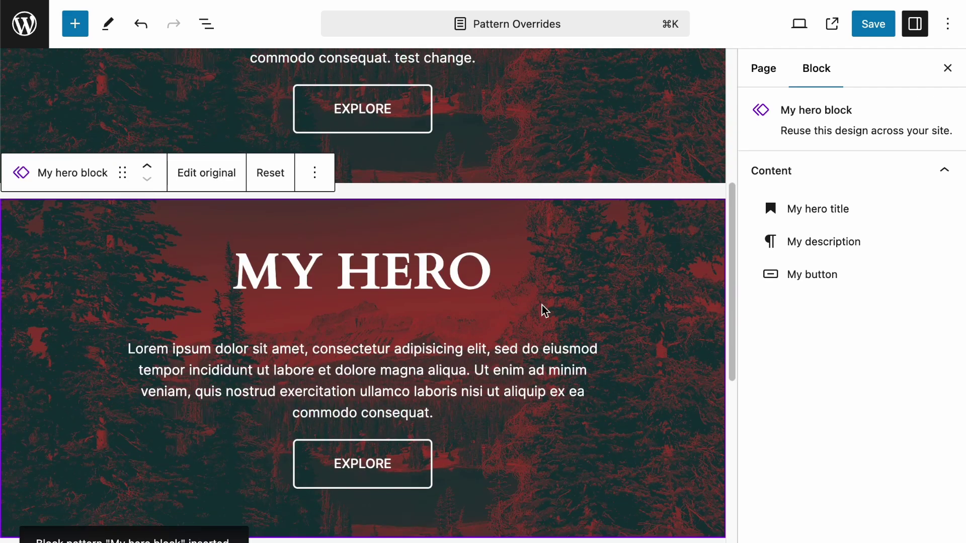
scroll(543, 309, up, 5)
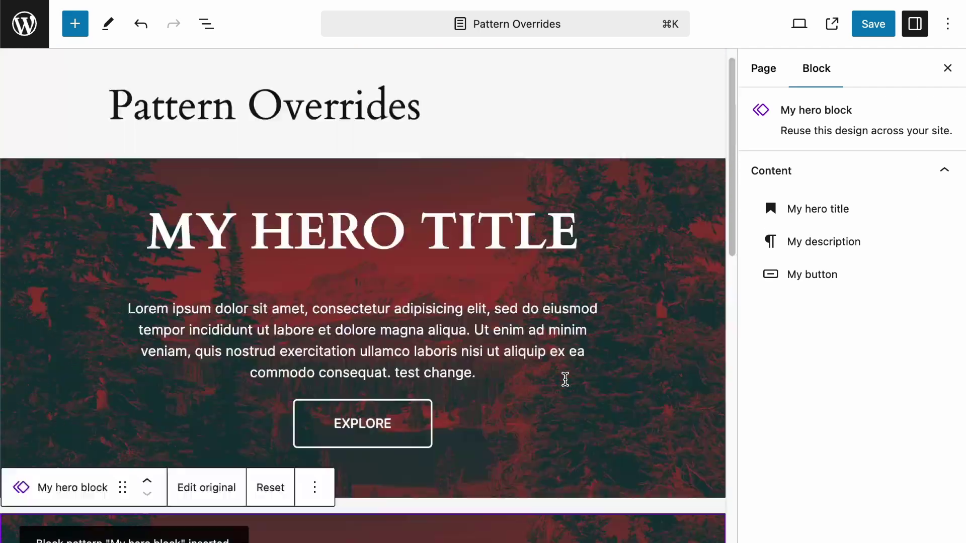
scroll(515, 299, down, 5)
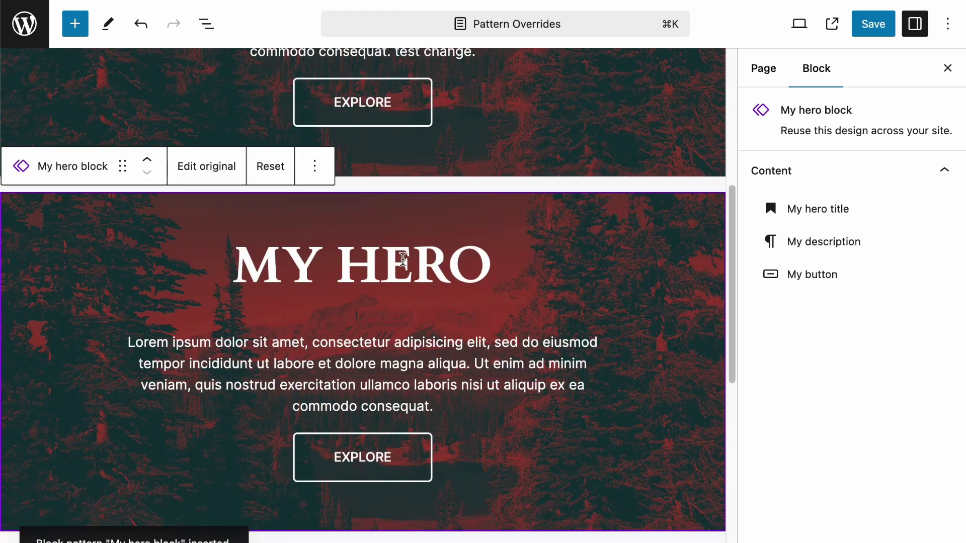
click(549, 278)
scroll(550, 276, up, 1)
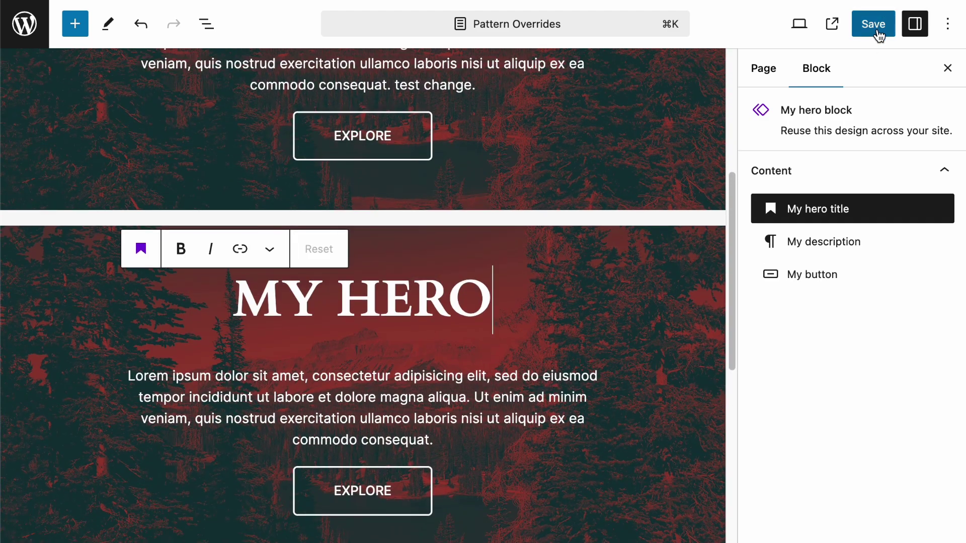
click(873, 24)
scroll(634, 278, up, 5)
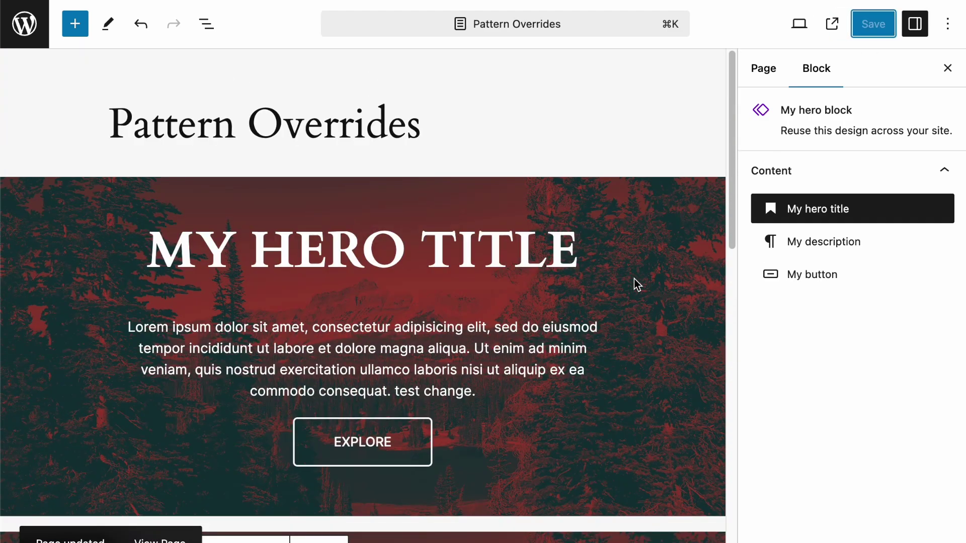
Reset all overrides of the first hero instance to the original pattern content
click(639, 213)
scroll(640, 215, down, 3)
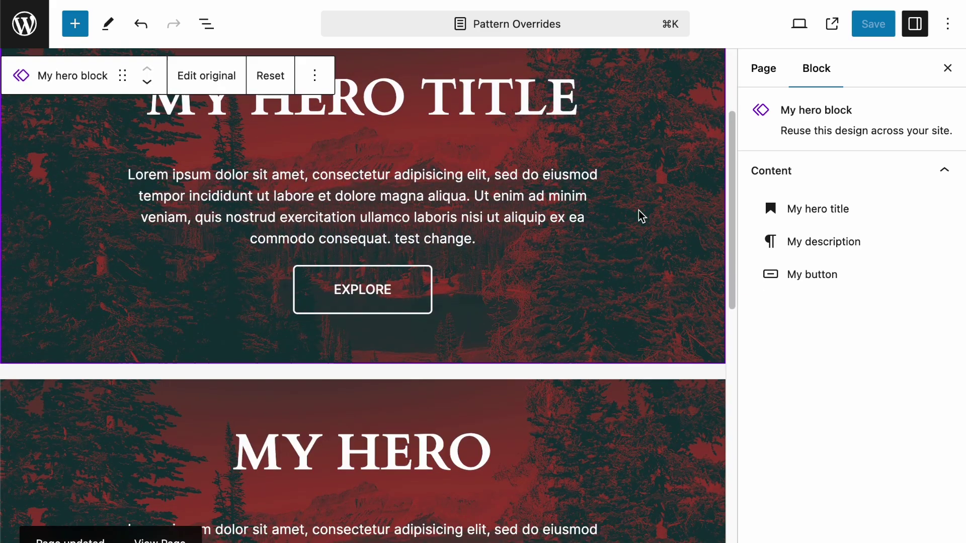
scroll(641, 216, up, 2)
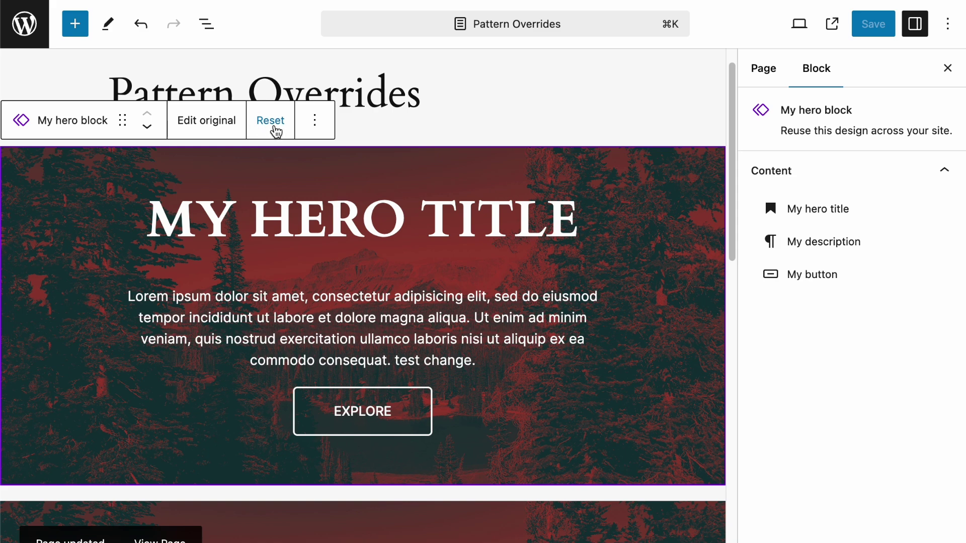
click(275, 130)
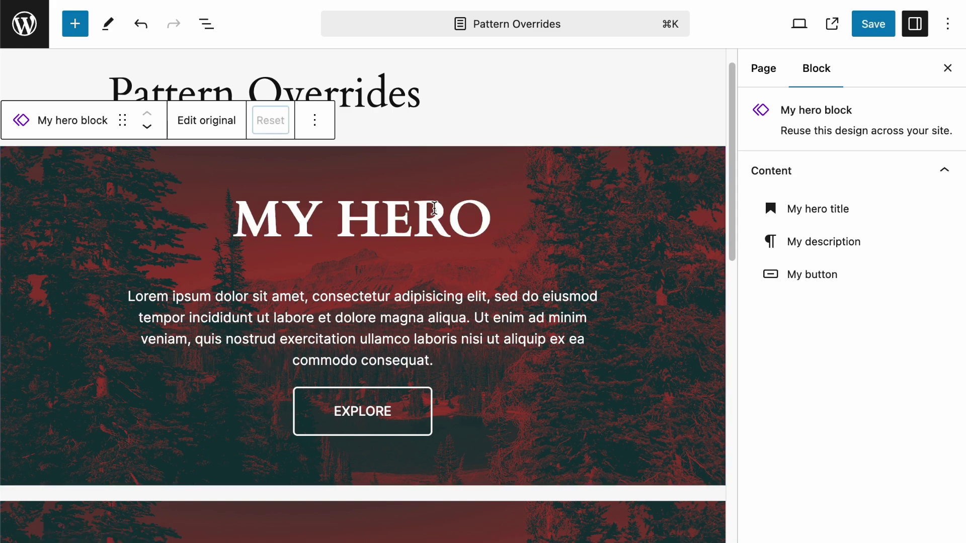
Examine the headings, descriptions and button labels of both hero instances on the page
scroll(440, 254, down, 6)
scroll(443, 259, up, 6)
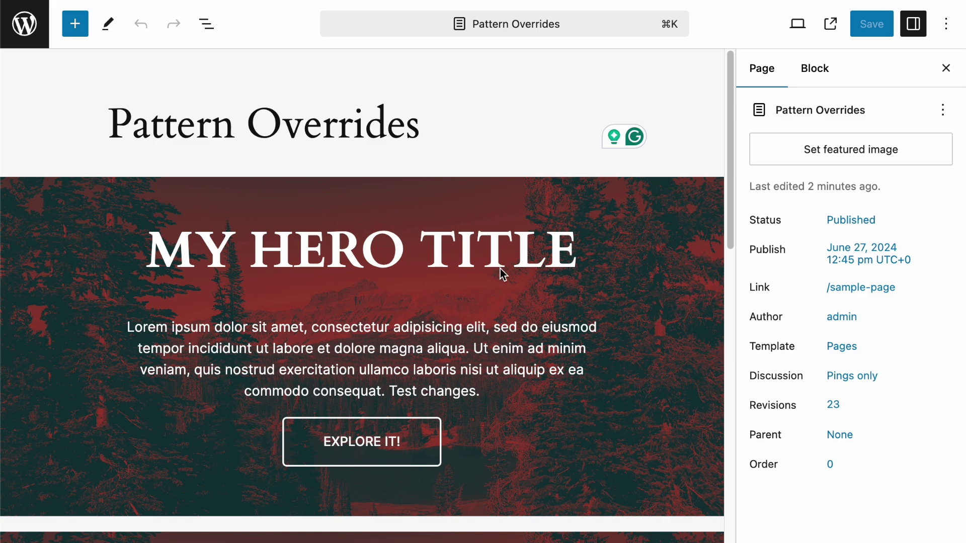
scroll(500, 270, down, 5)
scroll(505, 354, down, 1)
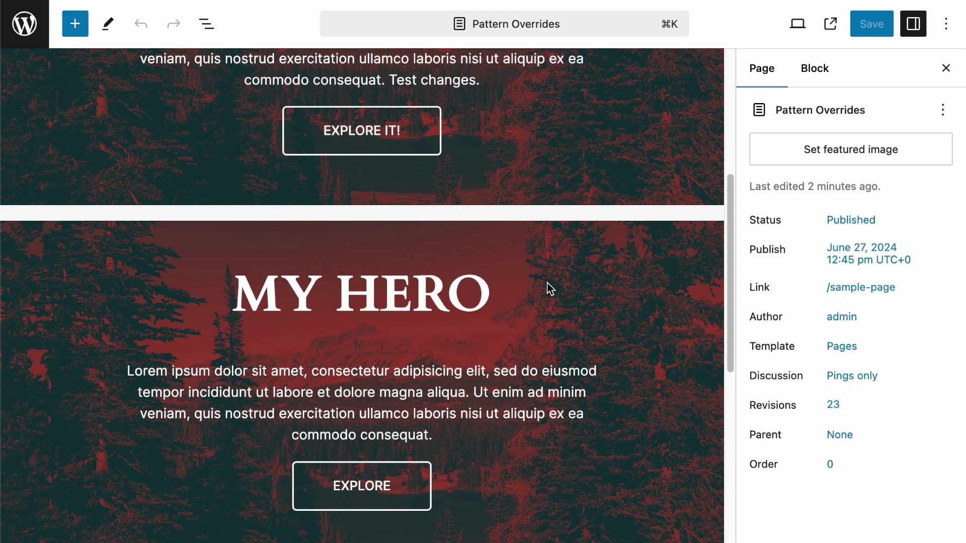
Replace the cover background image in the original "My hero block" pattern with Screenshot-at-Jun-28-11-32-12.png and save the pattern
scroll(550, 287, up, 6)
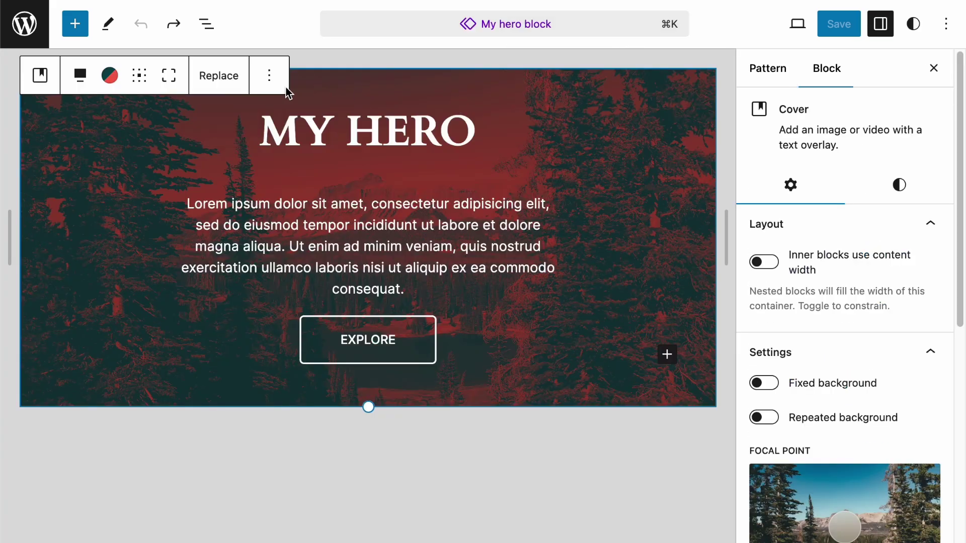
click(232, 89)
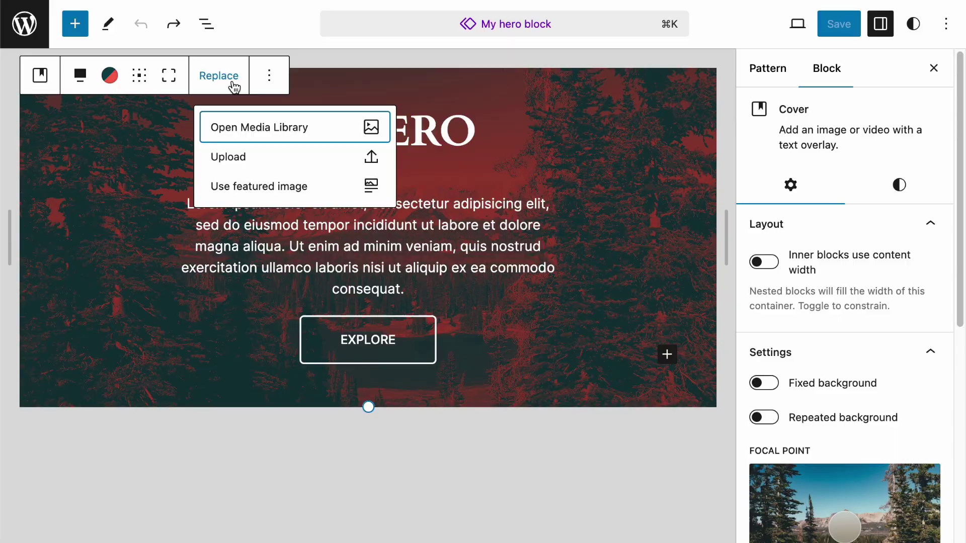
click(262, 131)
click(108, 209)
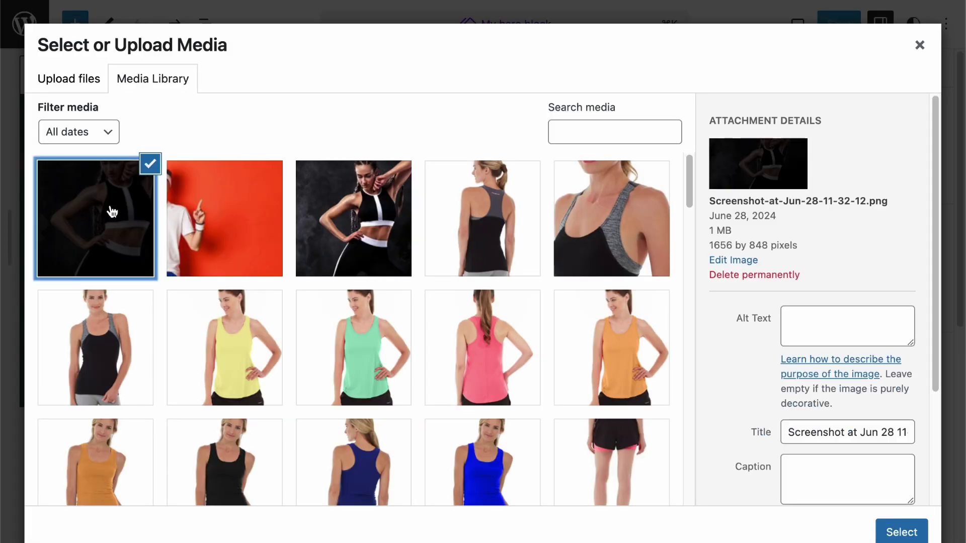
click(901, 532)
click(367, 339)
click(654, 340)
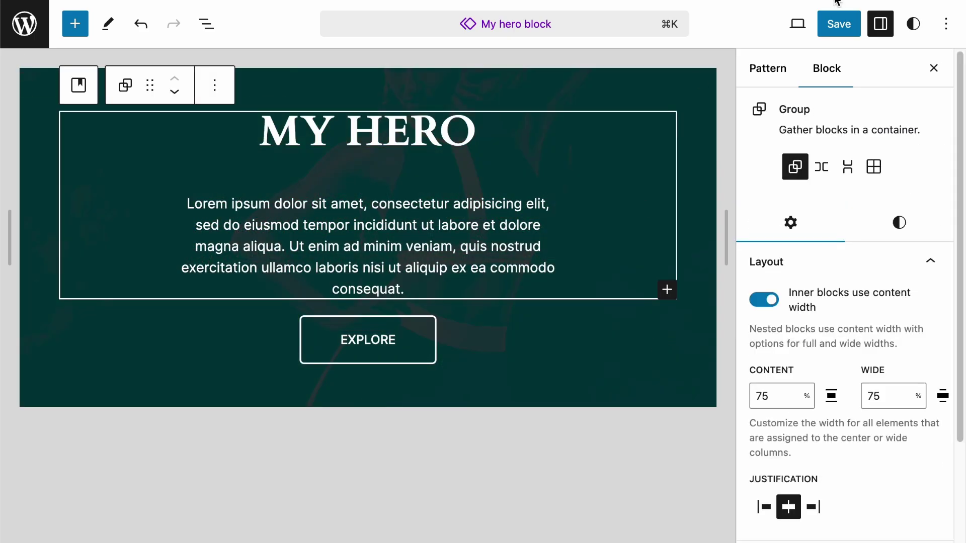
click(830, 24)
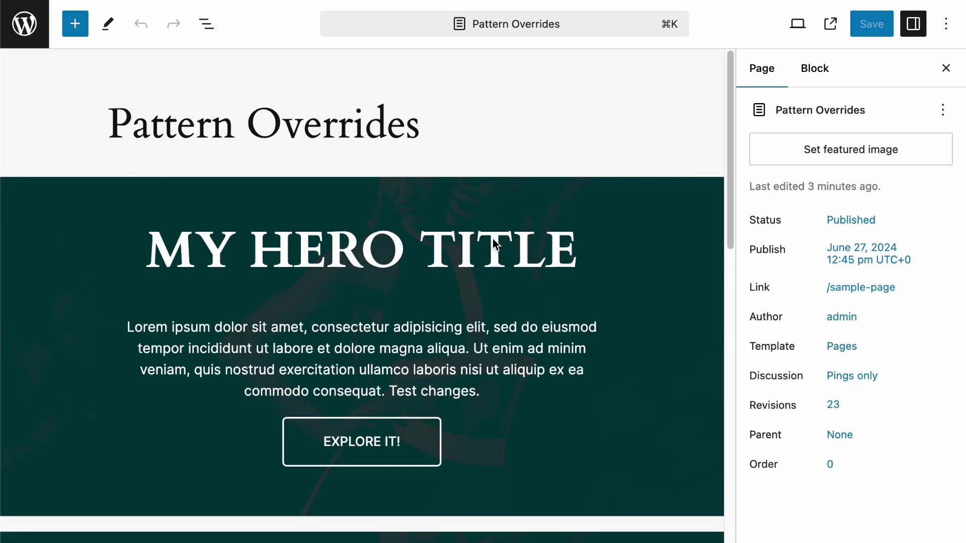
scroll(495, 246, down, 8)
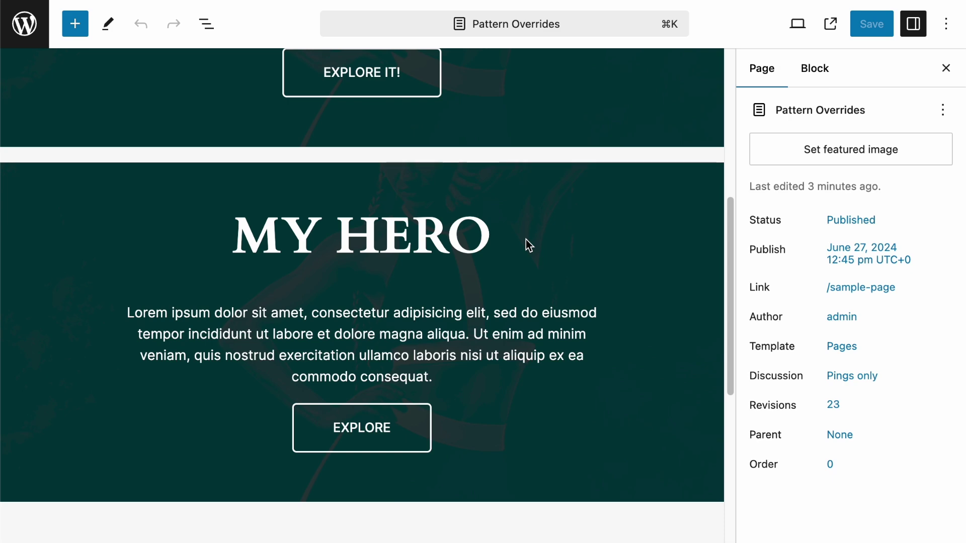
scroll(527, 239, up, 7)
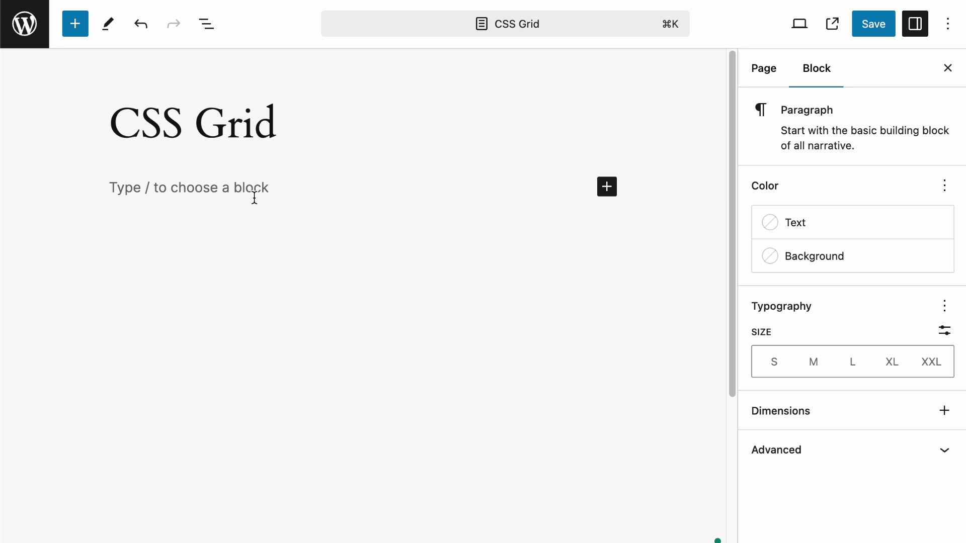
Insert a Grid block below the CSS Grid page title by searching the blocks for "grid"
text(/grid)
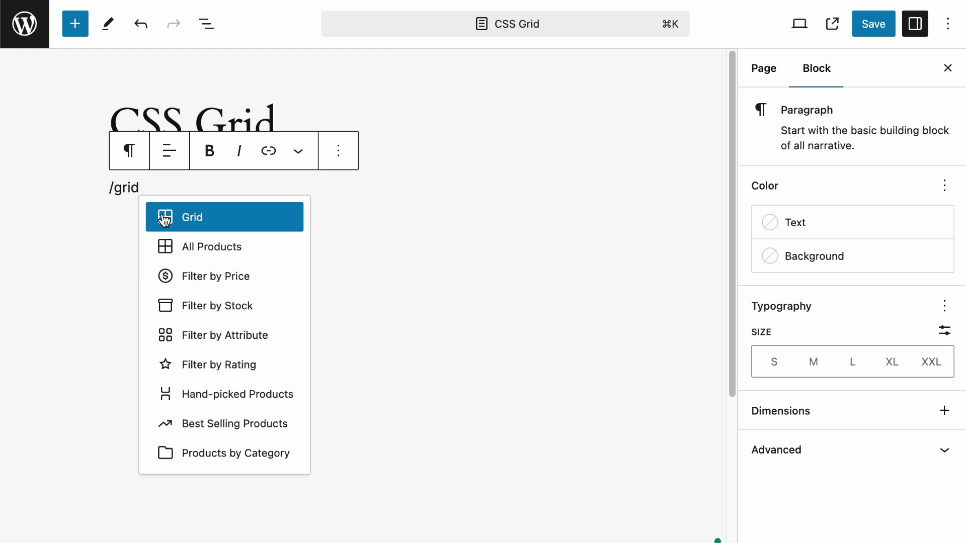
click(174, 218)
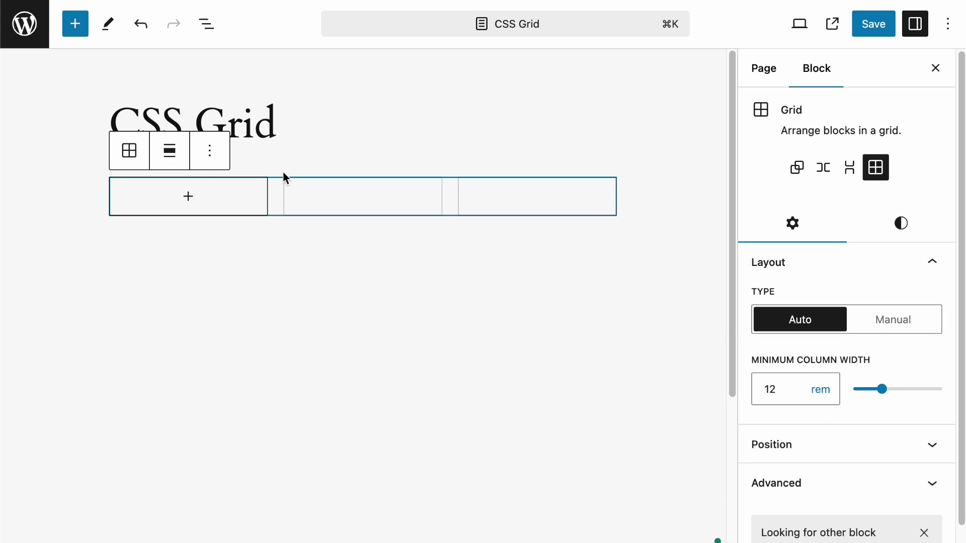
Try the wide and full width alignments on the Grid block and return its alignment to None
click(170, 151)
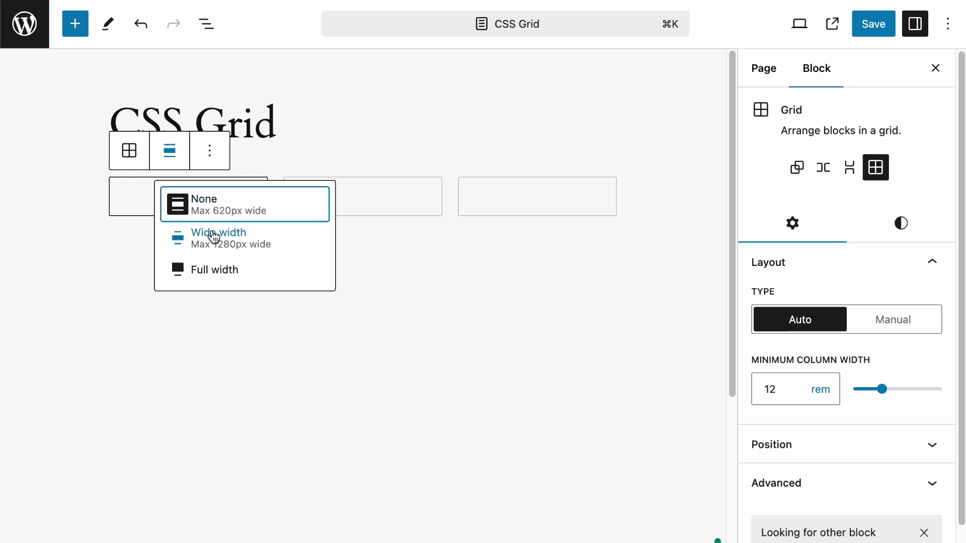
click(213, 236)
click(135, 151)
click(177, 282)
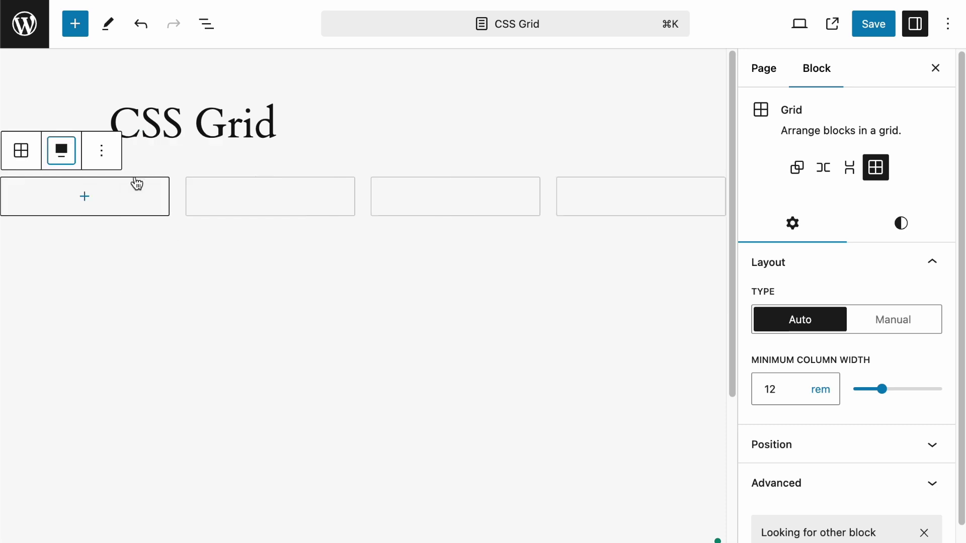
click(64, 154)
click(125, 213)
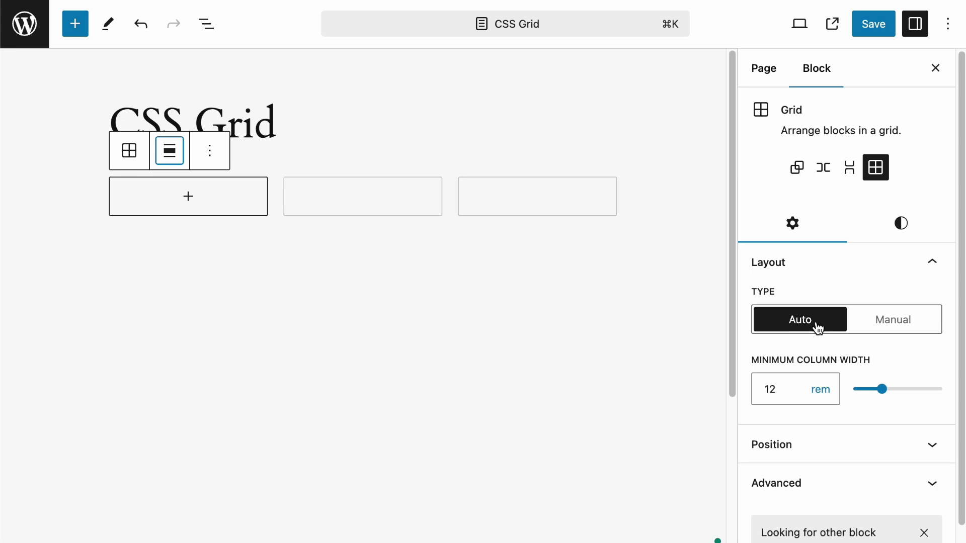
Change the unit of the grid's minimum column width to px and set the width to 350
click(823, 389)
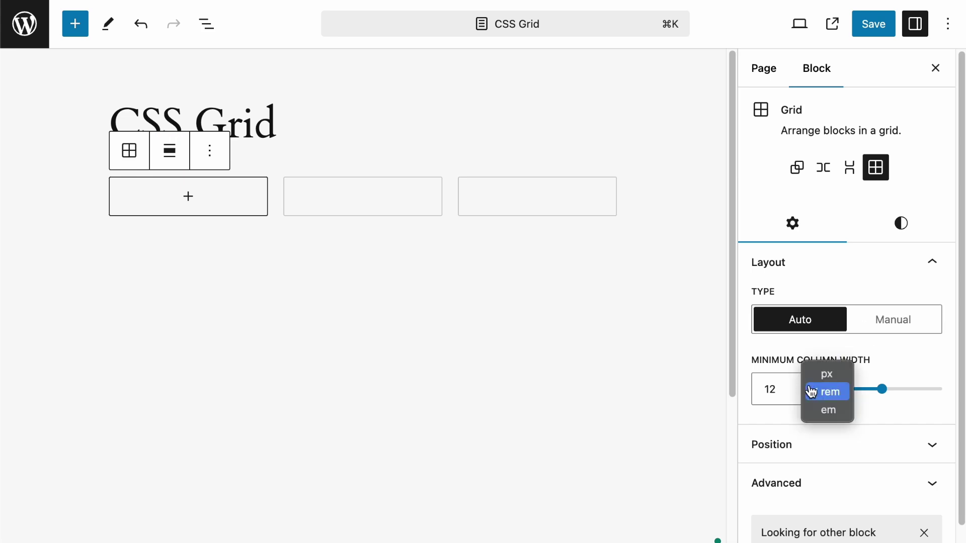
click(785, 387)
click(820, 390)
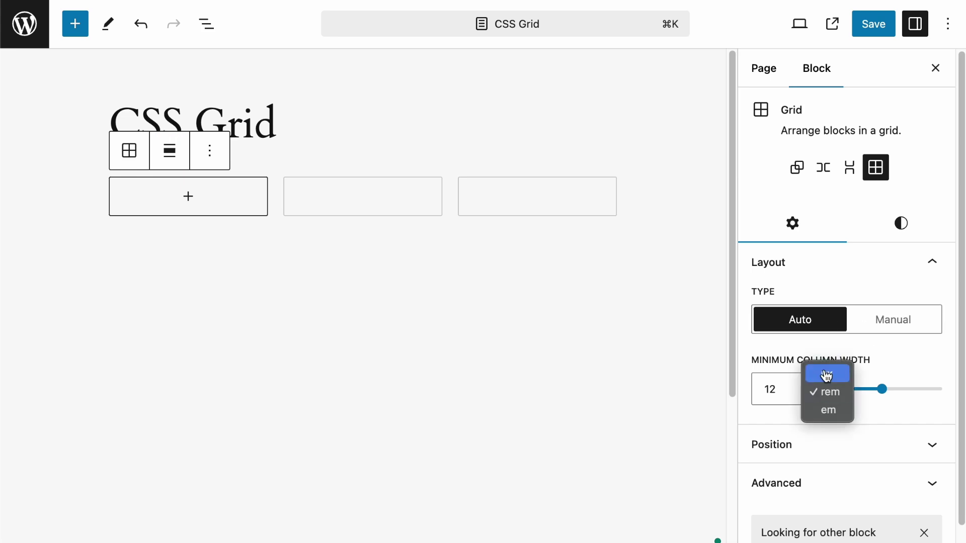
click(820, 391)
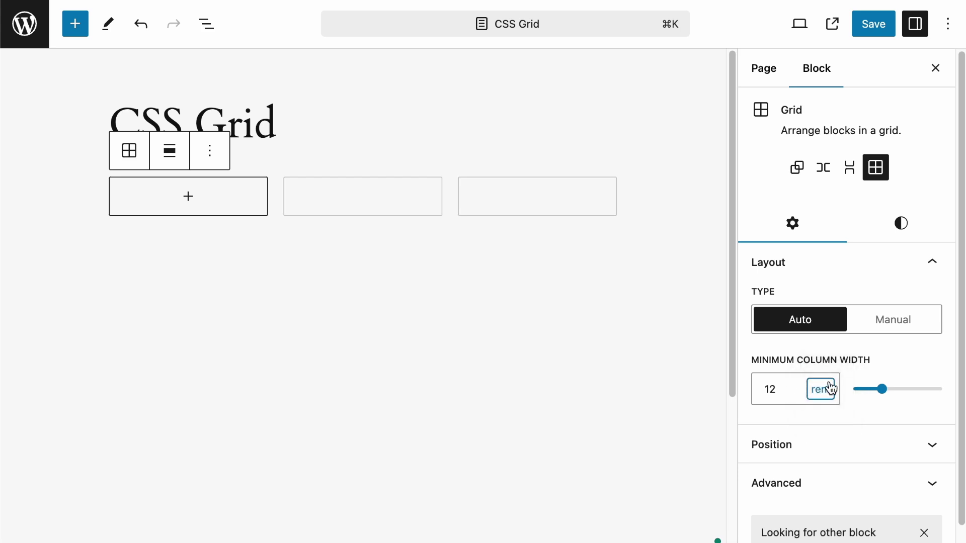
click(827, 389)
click(826, 376)
click(780, 388)
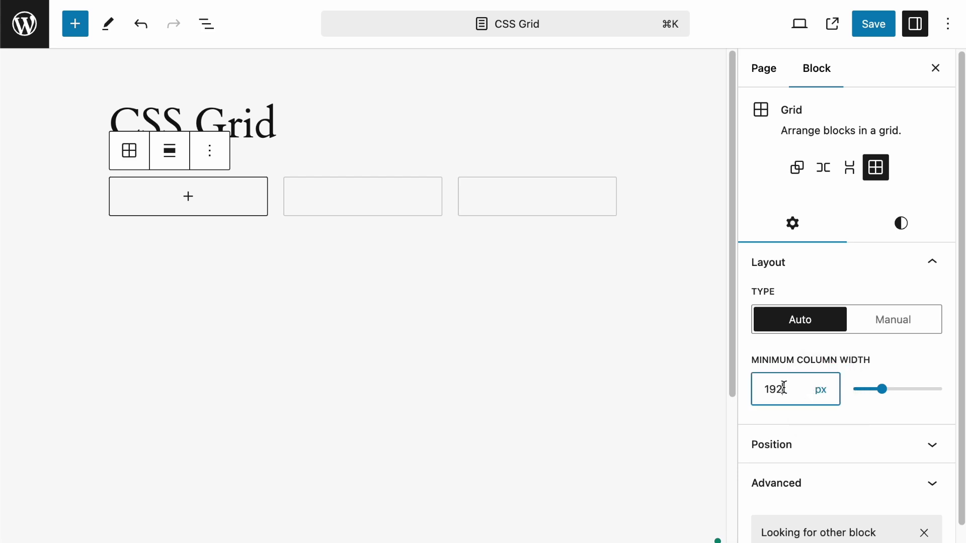
double_click(784, 388)
text(350)
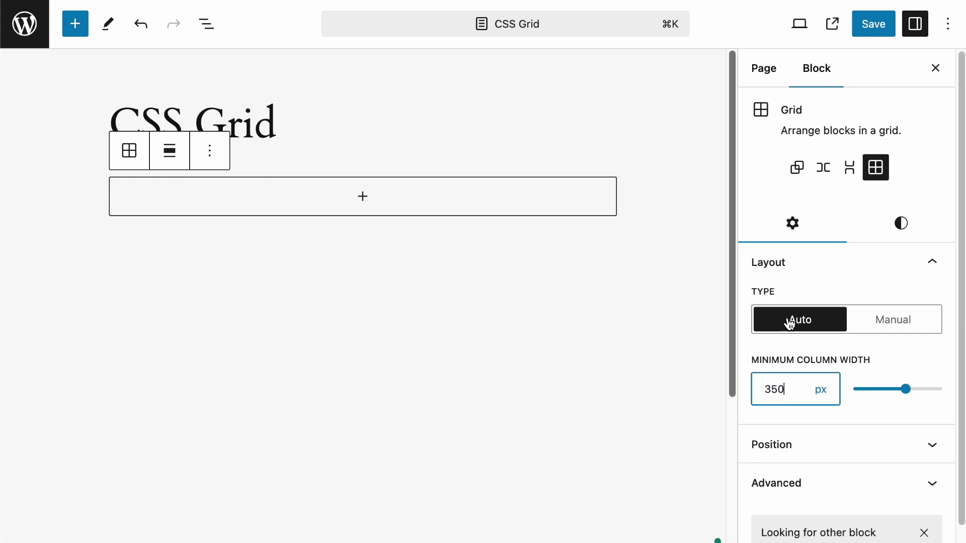
Reduce the grid's minimum column width to 250 px and further to 150 px
click(770, 387)
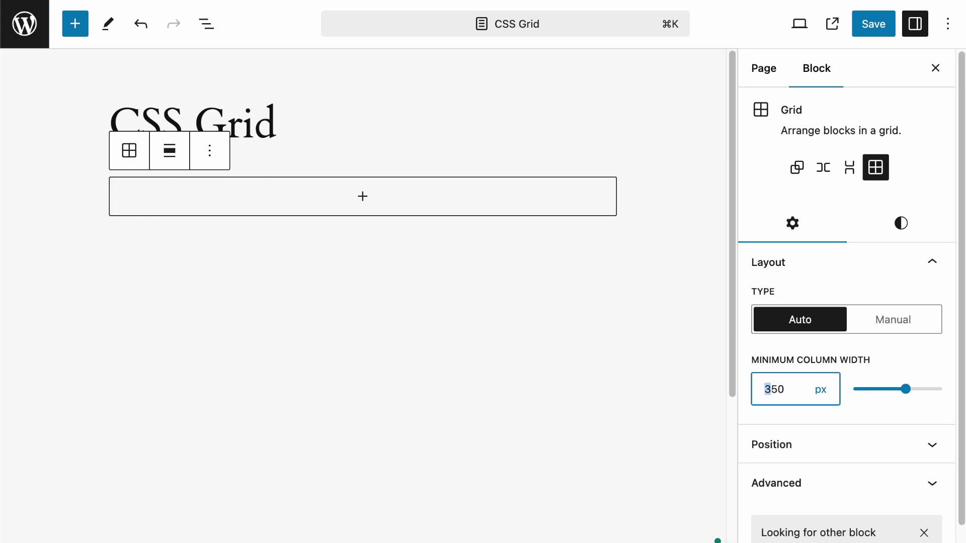
key(BackSpace)
text(2)
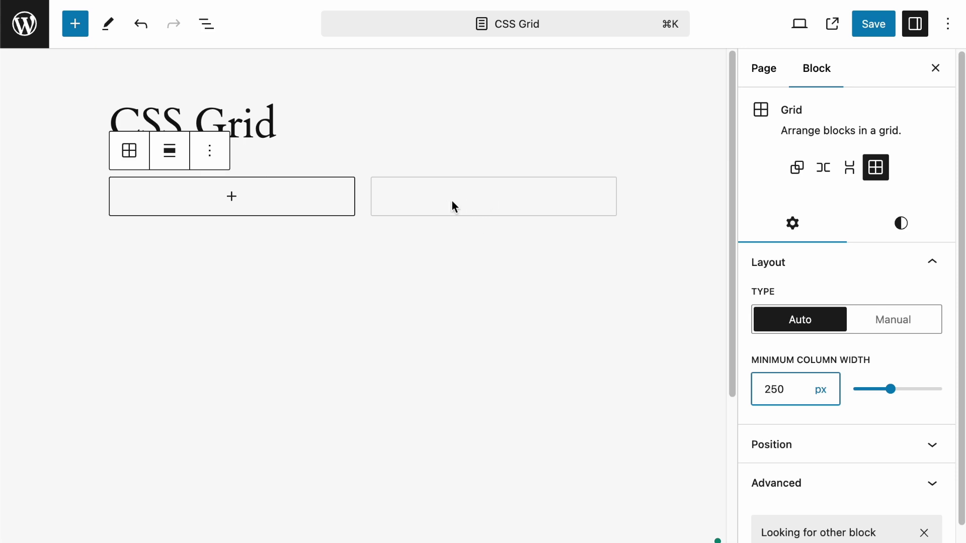
key(BackSpace)
text(1)
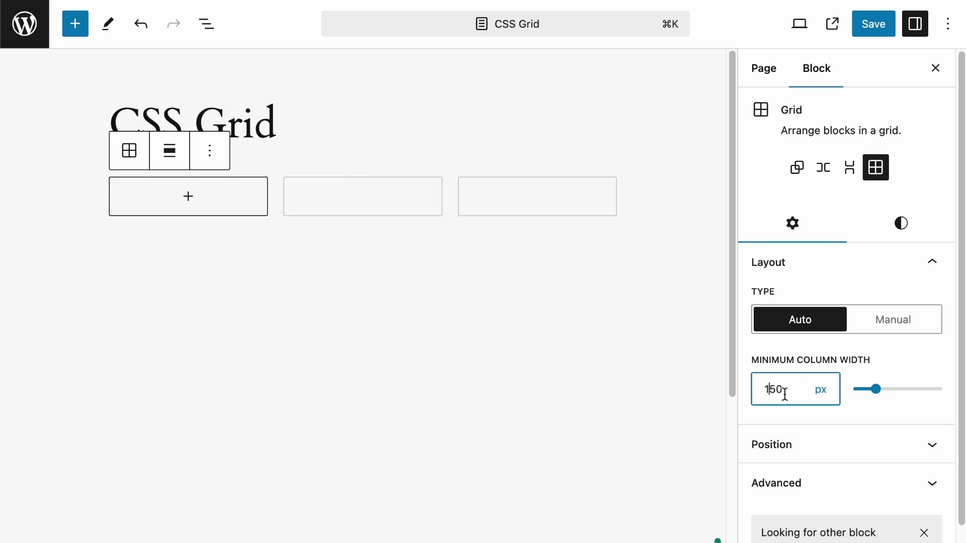
Switch the grid's layout type to Manual and adjust its number of columns
click(878, 317)
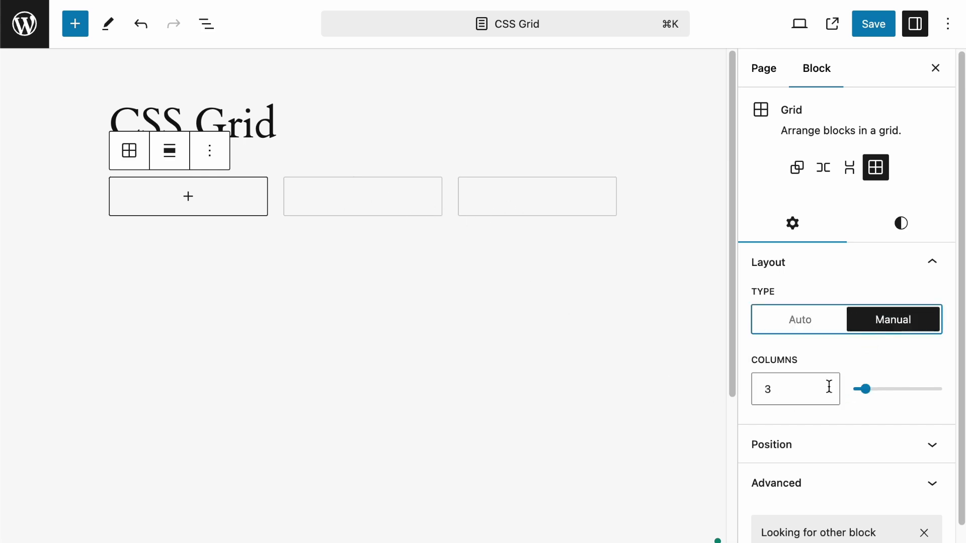
mouse_move(871, 397)
mouse_down()
mouse_move(888, 398)
mouse_move(872, 398)
mouse_up()
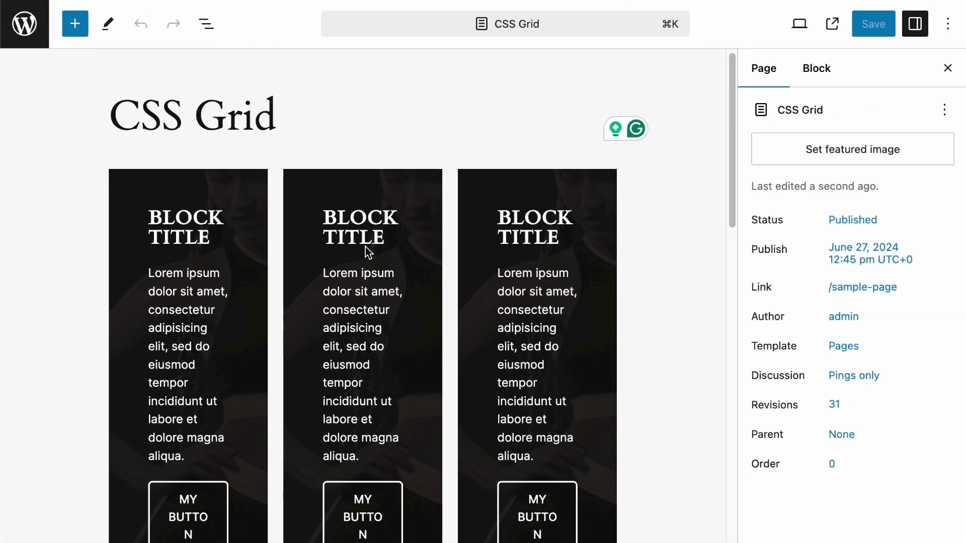
Look through the hero blocks placed in the grid and select the parent Grid block
scroll(365, 247, down, 5)
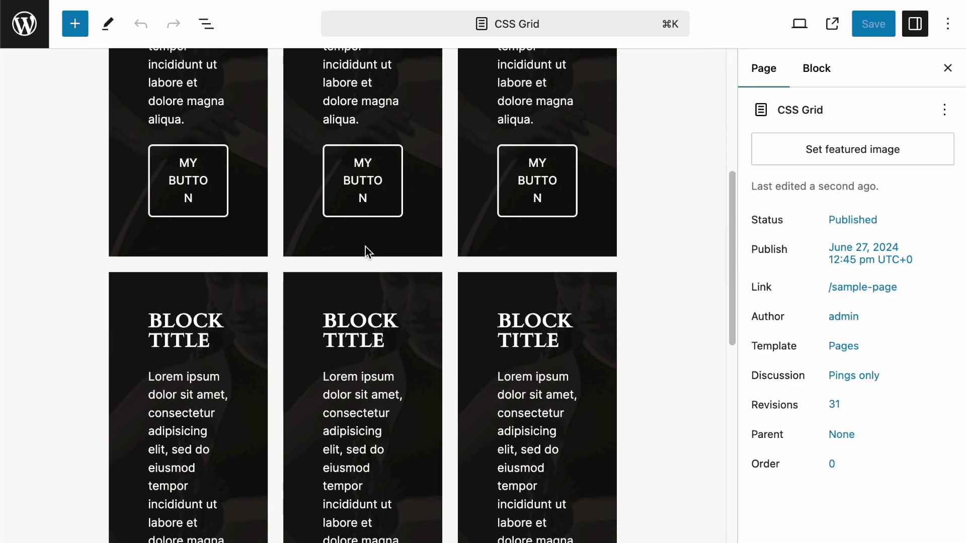
scroll(365, 246, down, 5)
scroll(365, 246, up, 10)
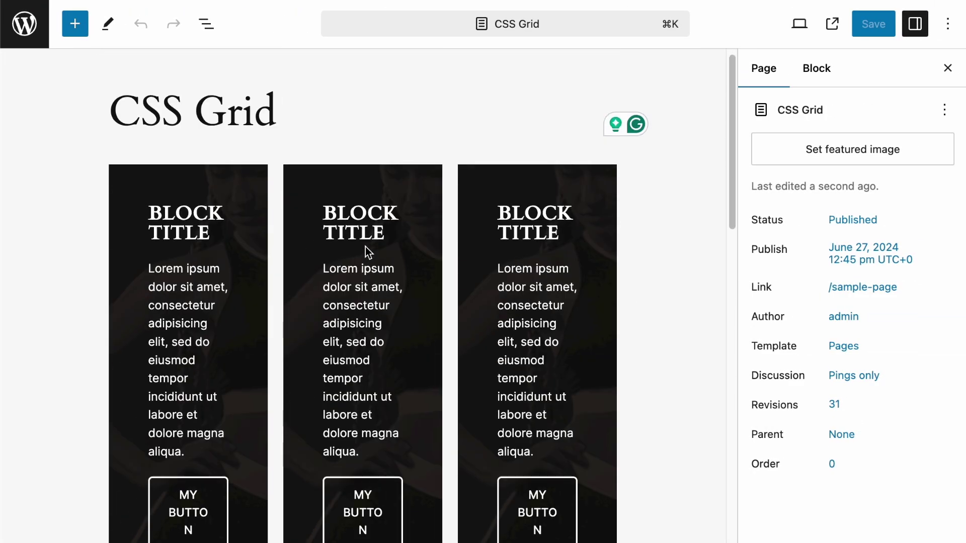
click(206, 24)
click(105, 106)
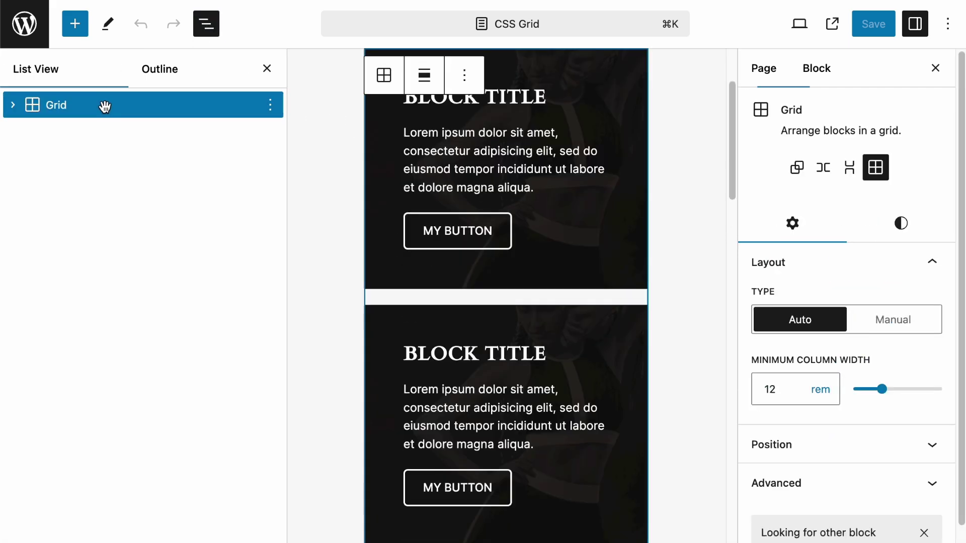
click(266, 68)
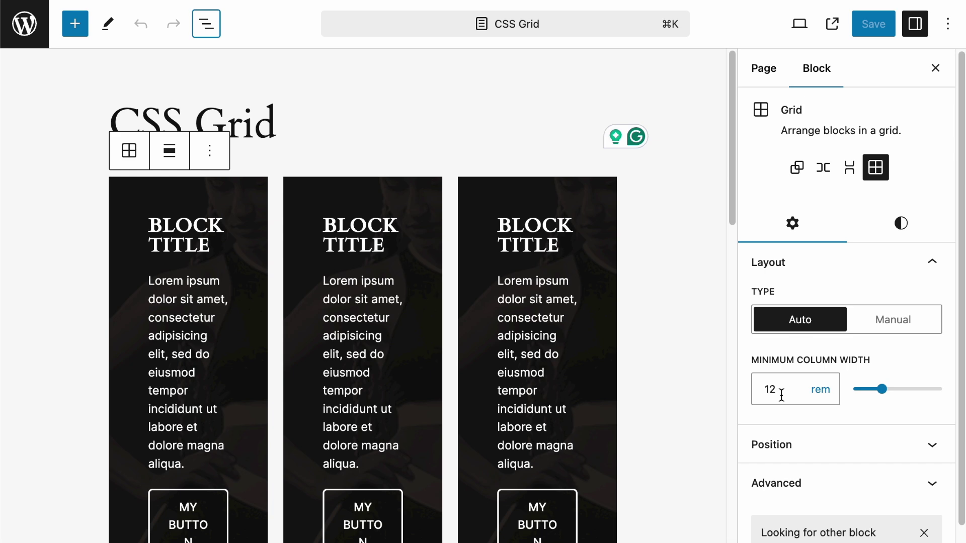
Preview the filled grid at the Tablet and Mobile sizes
click(800, 25)
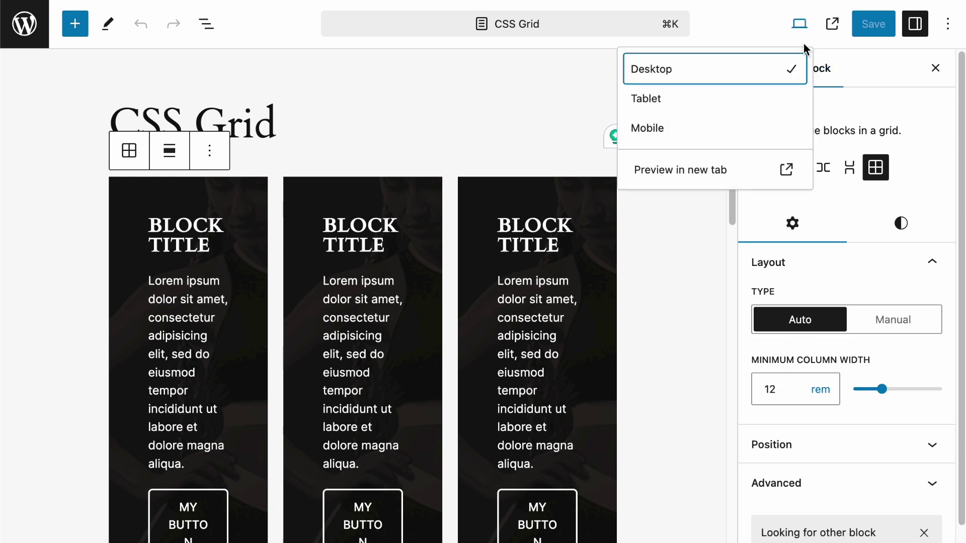
click(675, 99)
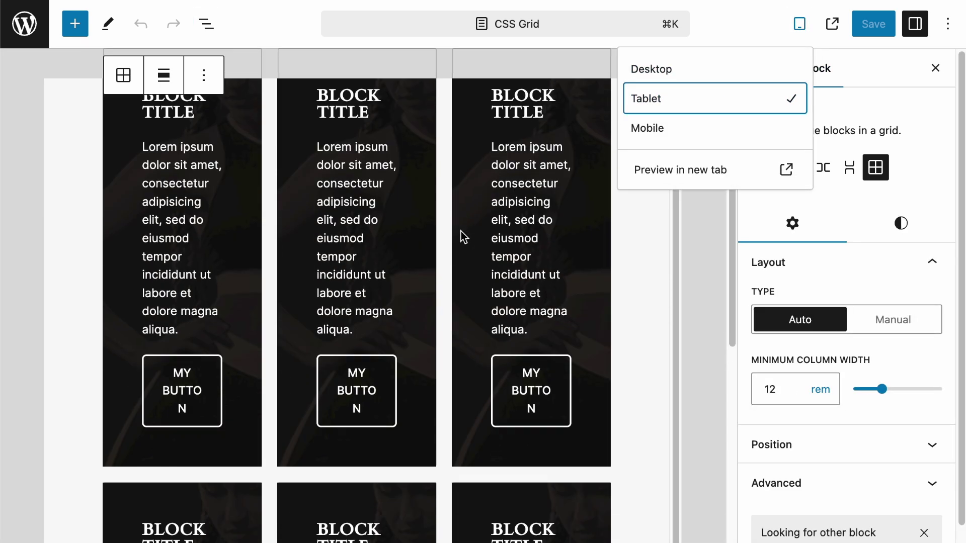
click(669, 128)
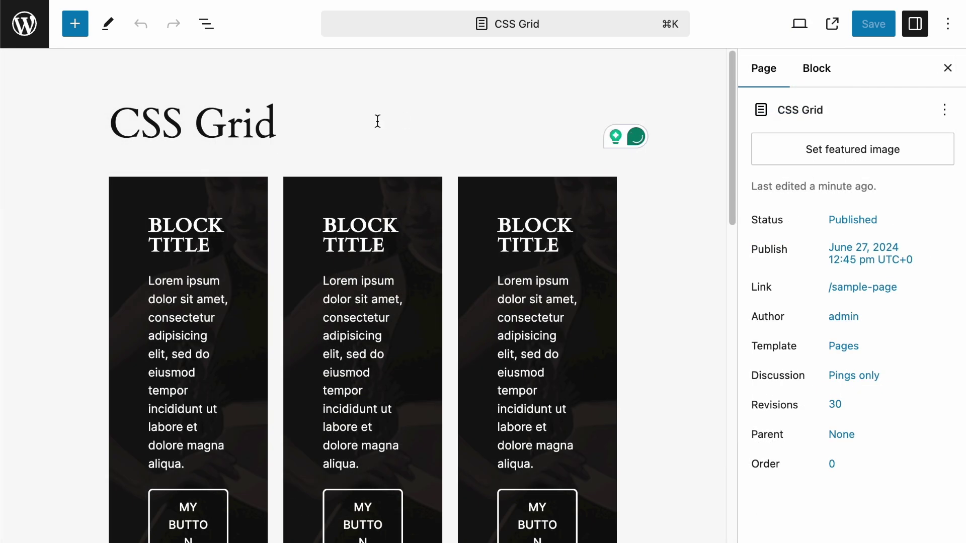
Select the Grid block that contains the hero patterns and set its layout to Manual with 2 columns
scroll(382, 181, down, 5)
scroll(730, 131, up, 5)
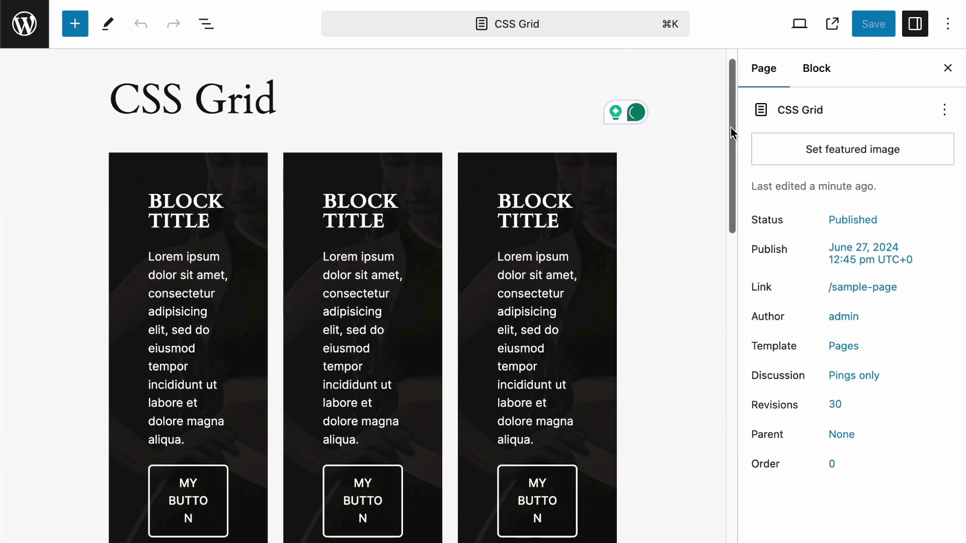
click(354, 189)
click(207, 24)
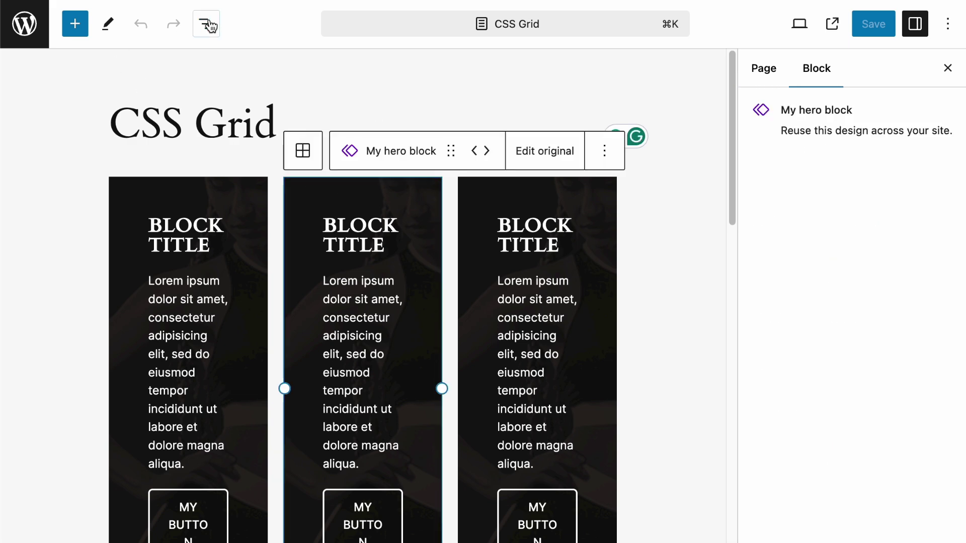
click(146, 107)
click(207, 23)
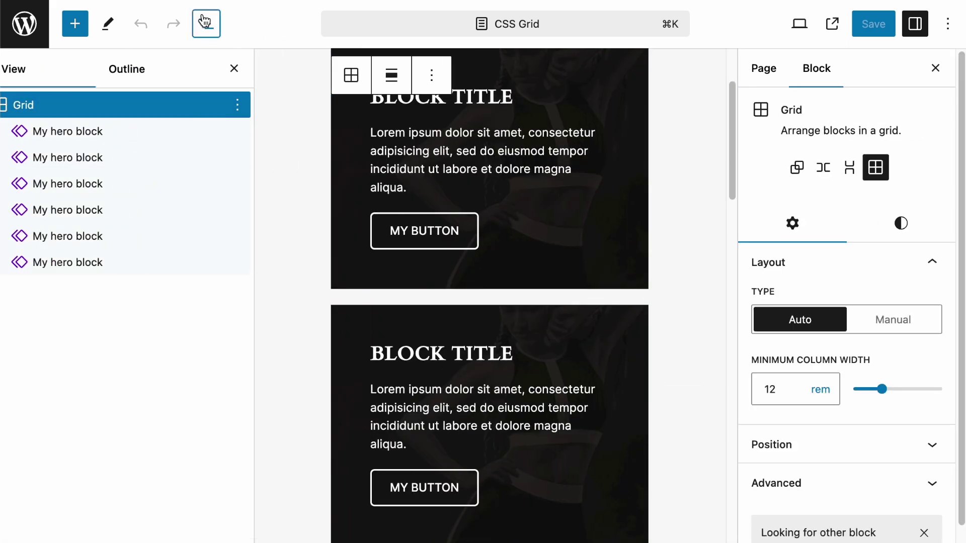
scroll(855, 352, down, 1)
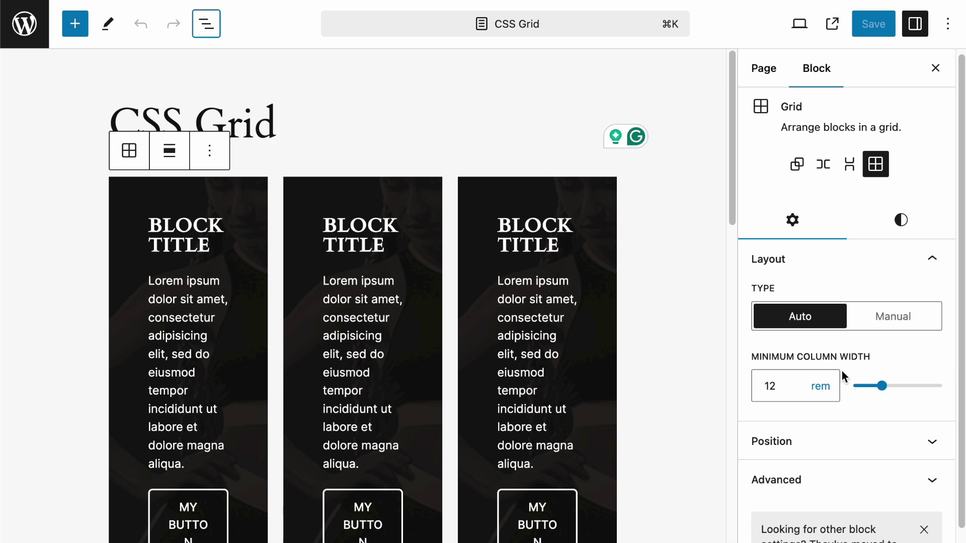
click(878, 318)
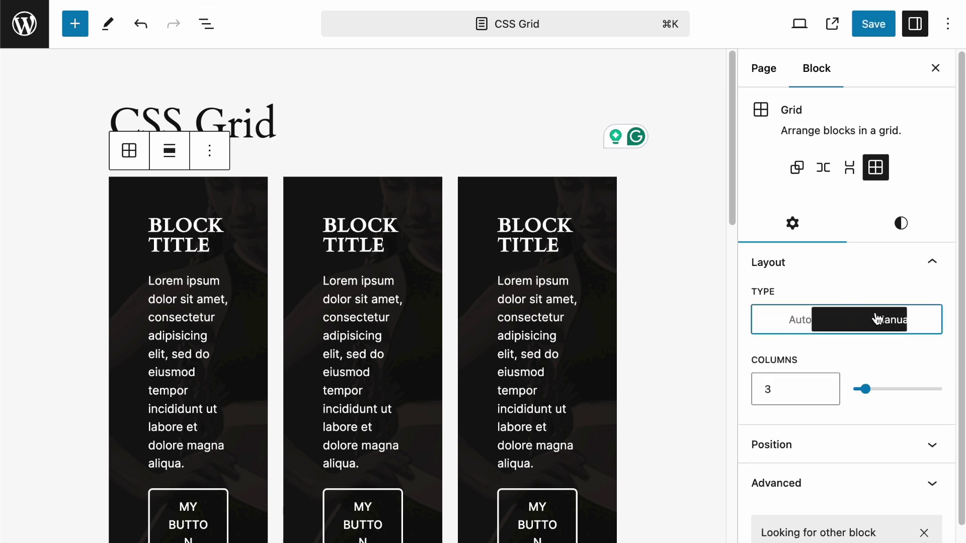
drag(863, 389, 862, 390)
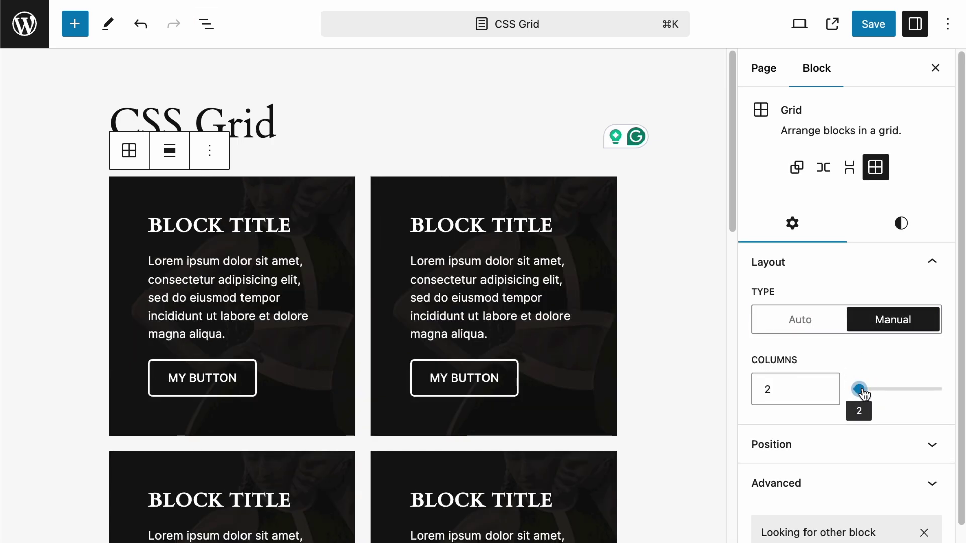
Select the first hero block in the grid and stretch it to span both columns
click(454, 179)
click(253, 182)
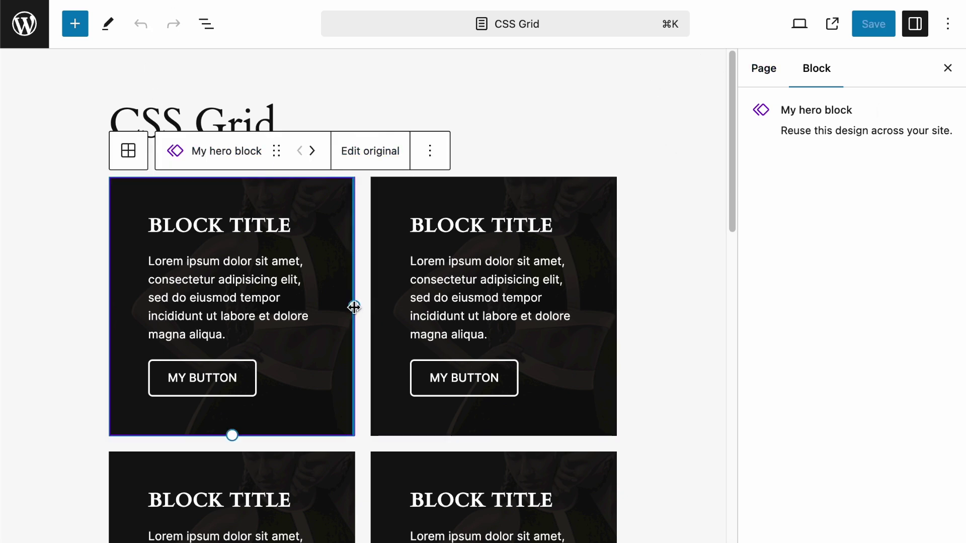
drag(354, 307, 626, 327)
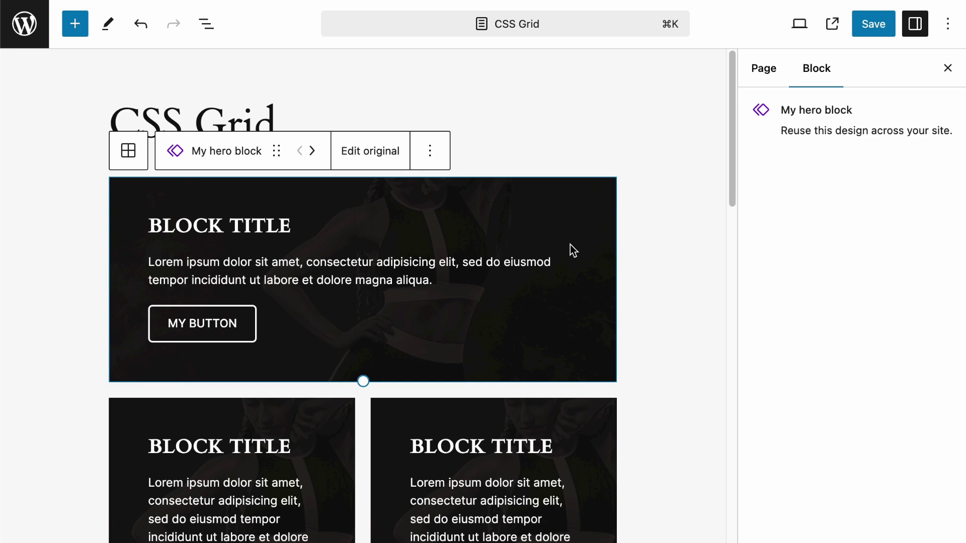
Widen the last hero block in the grid across the empty cell beside it so it spans both columns
scroll(519, 319, down, 3)
scroll(517, 313, down, 6)
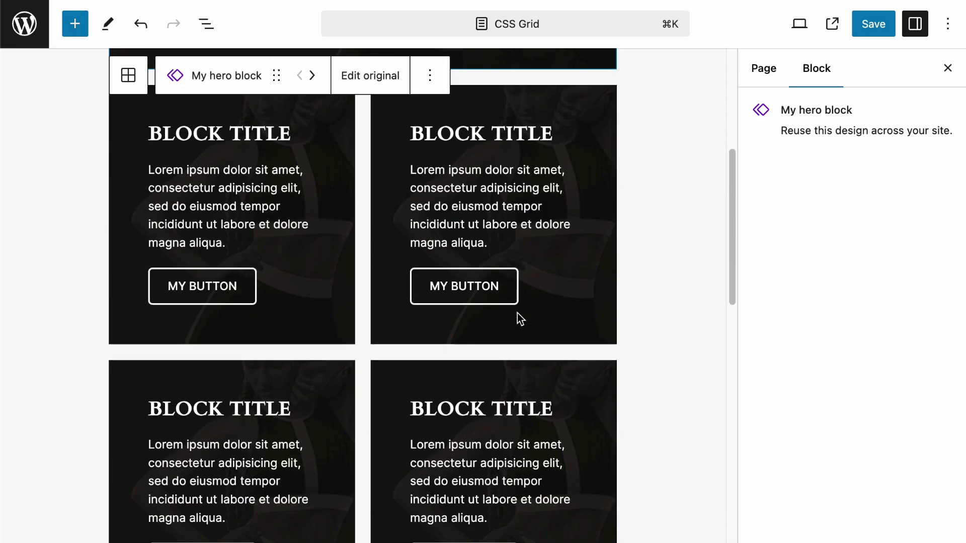
scroll(520, 319, down, 1)
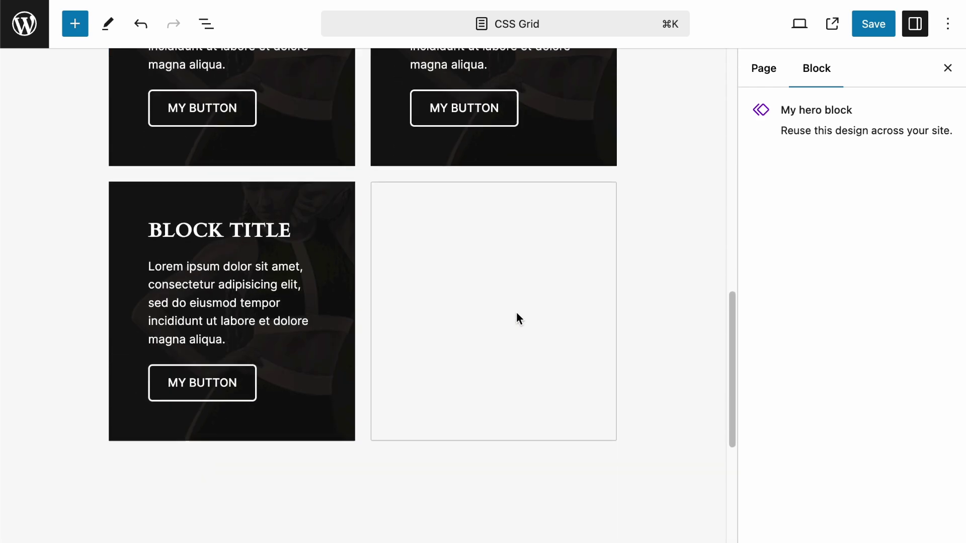
click(333, 223)
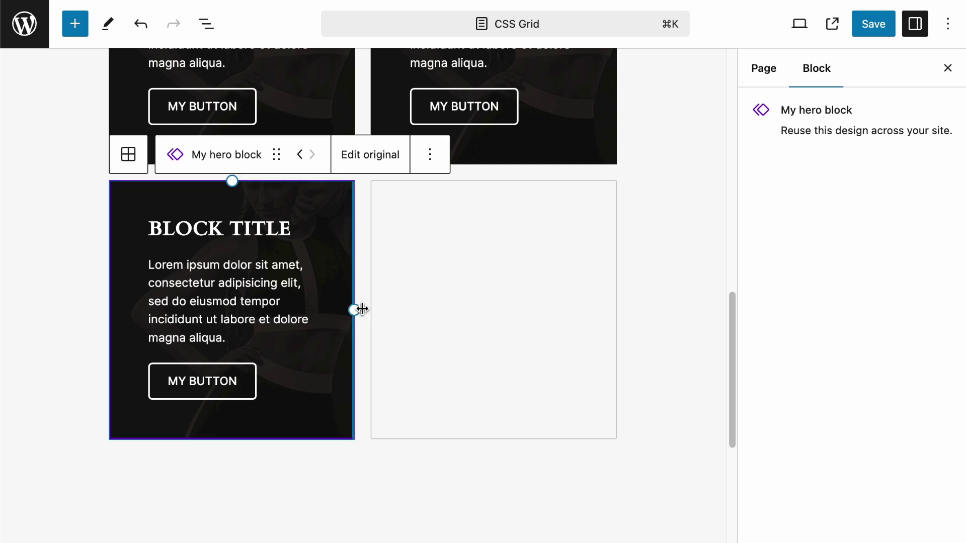
drag(359, 309, 626, 335)
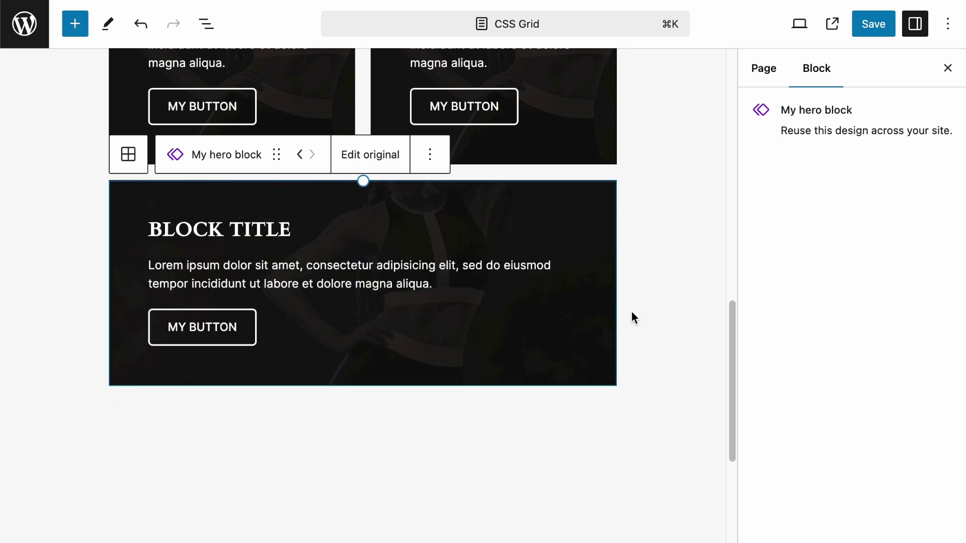
scroll(632, 317, up, 15)
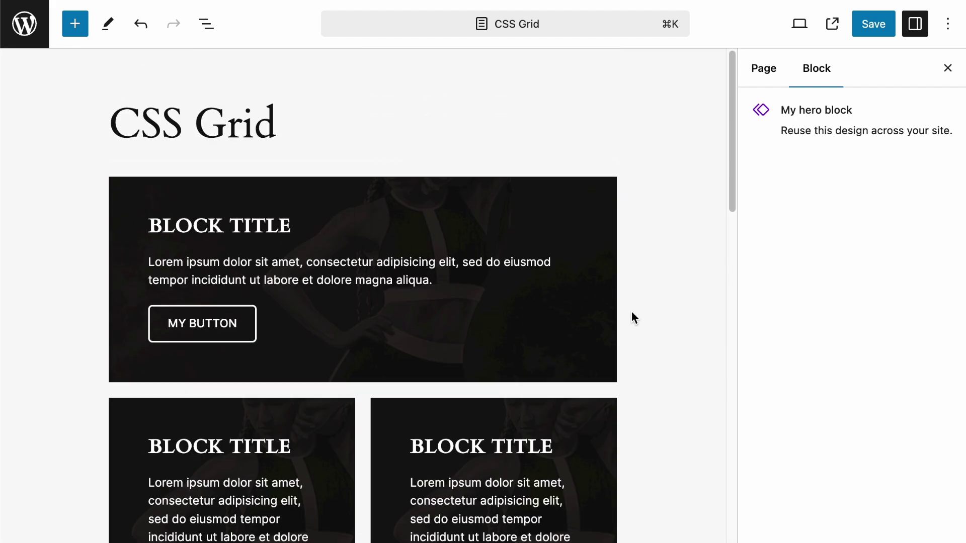
click(631, 312)
scroll(631, 315, down, 10)
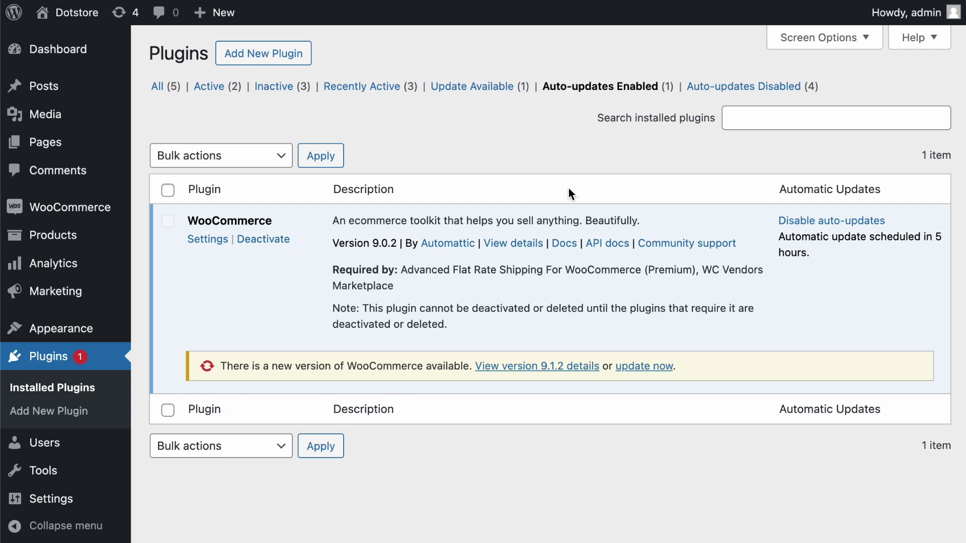
Check the scheduled automatic update of the WooCommerce plugin among the plugins with auto-updates enabled
drag(779, 237, 808, 253)
click(808, 253)
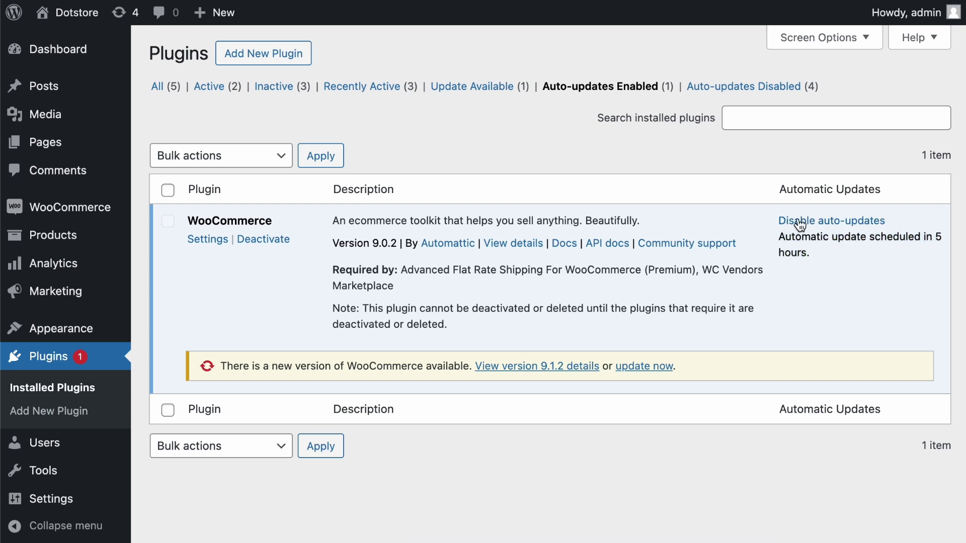